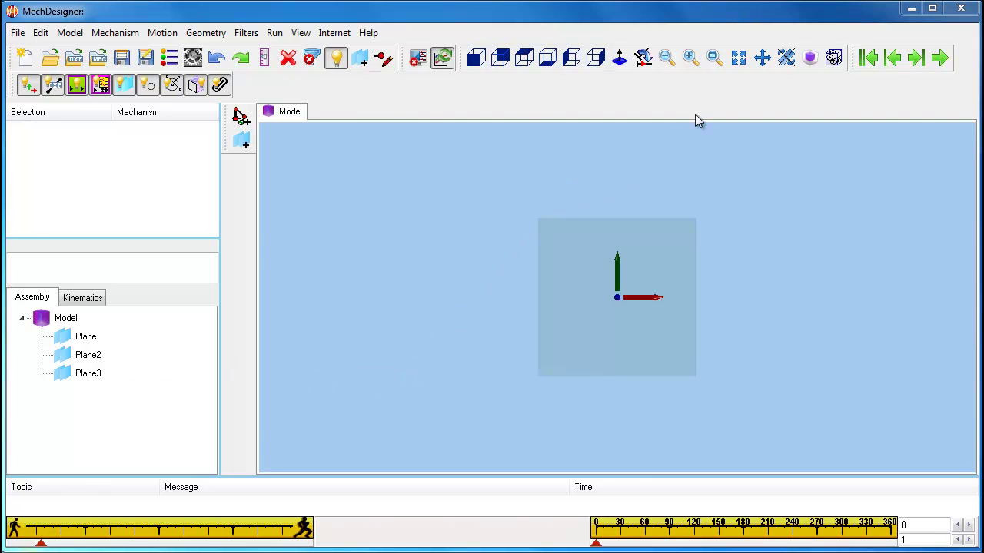
Orbit to an oblique 3-D view of the three default planes and select Plane
{"action": "left_click", "coordinate": [785, 59]}
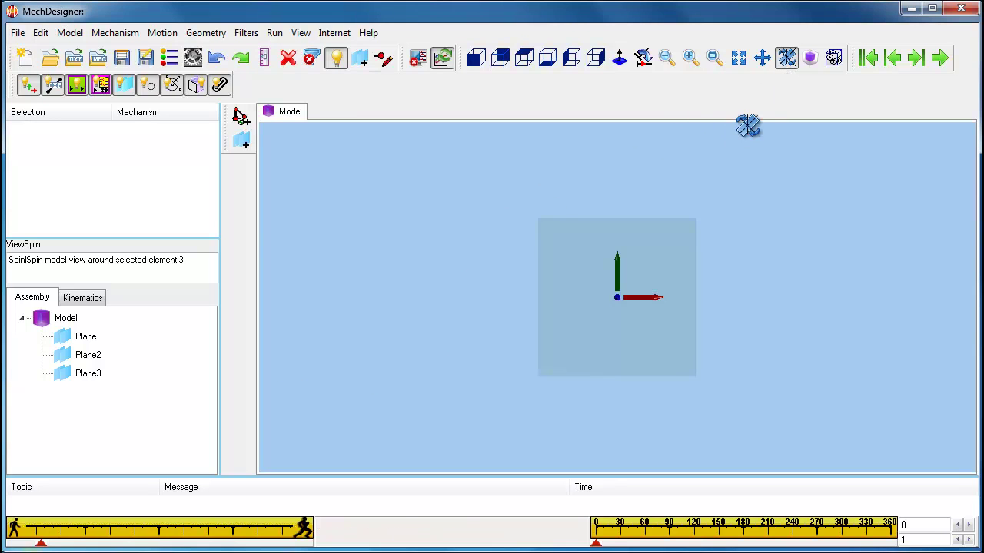
{"action": "left_click_drag", "start_coordinate": [643, 149], "coordinate": [468, 248]}
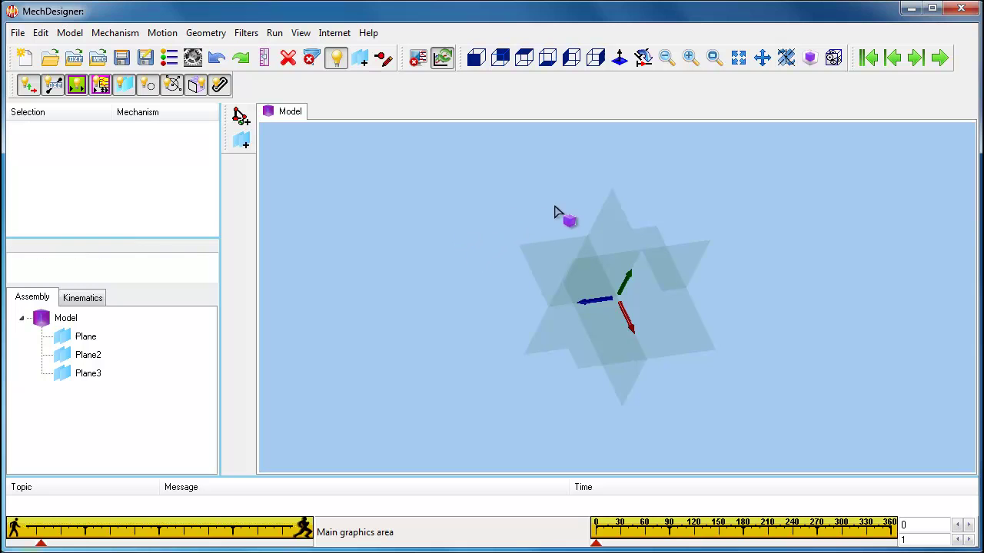
{"action": "left_click", "coordinate": [611, 212]}
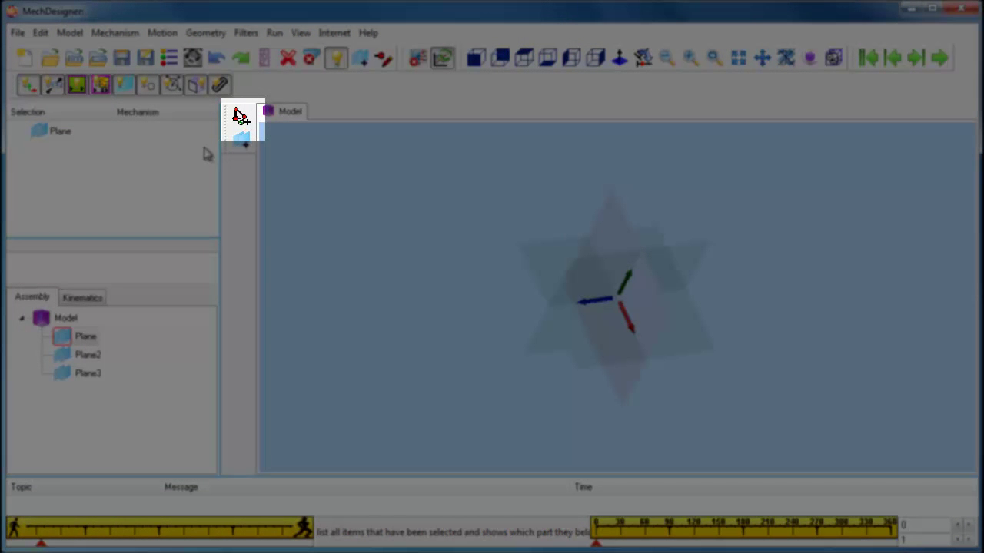
Add a mechanism on Plane and confirm it, opening its Mechanism tab with the BasePart
{"action": "left_click", "coordinate": [241, 119]}
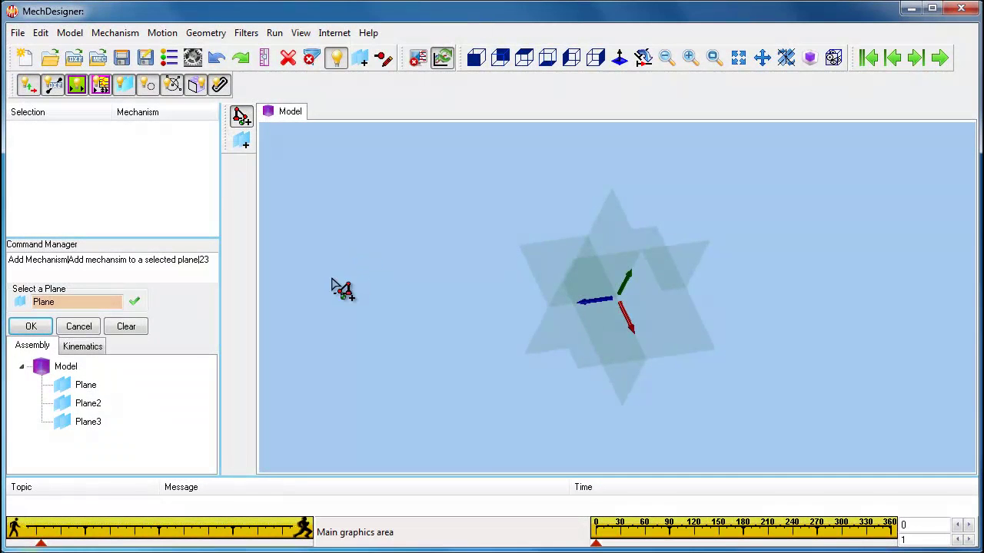
{"action": "left_click", "coordinate": [31, 326]}
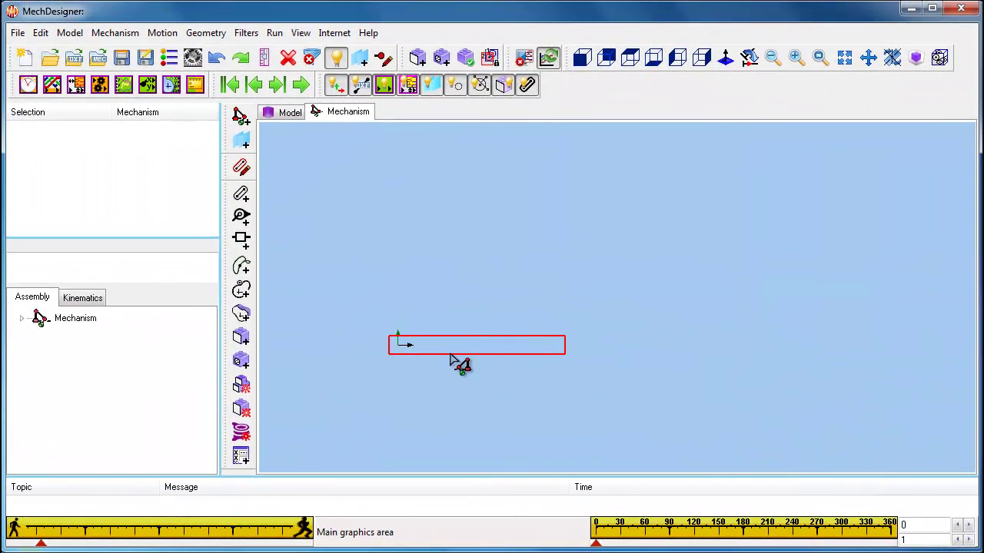
Open the BasePart in the Part editor to edit its sketch
{"action": "double_click", "coordinate": [450, 354]}
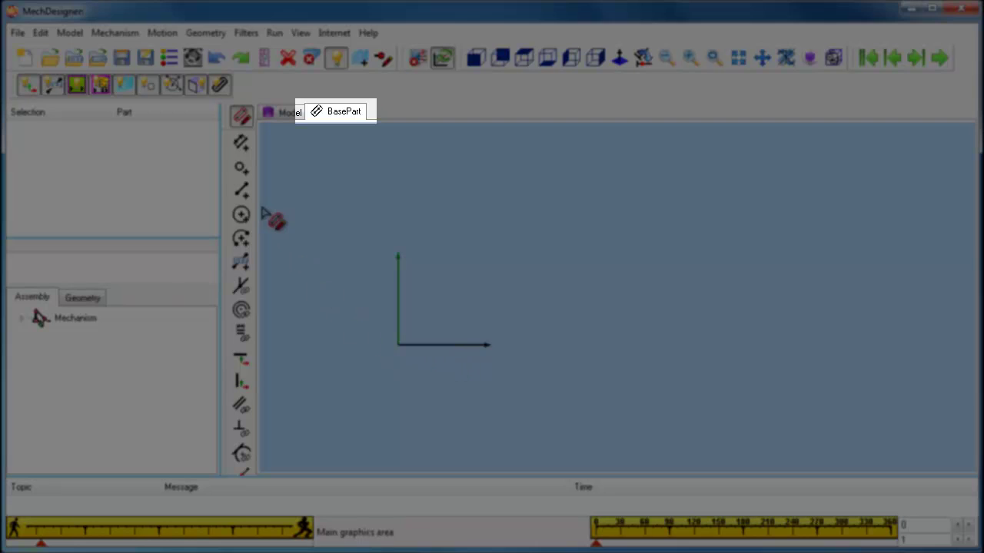
Draw a line above the horizontal axis and constrain it to be horizontal
{"action": "left_click", "coordinate": [241, 190]}
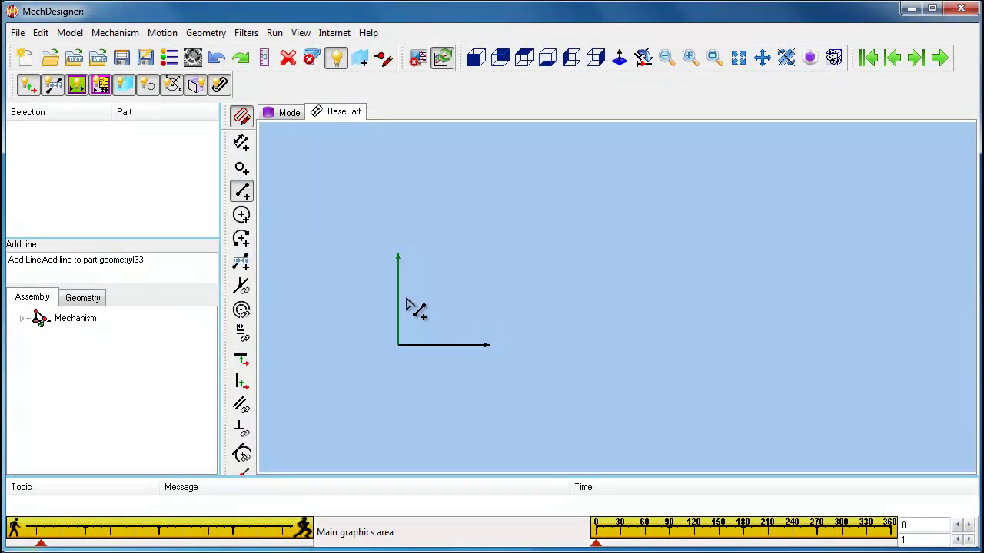
{"action": "left_click_drag", "start_coordinate": [407, 299], "coordinate": [628, 299]}
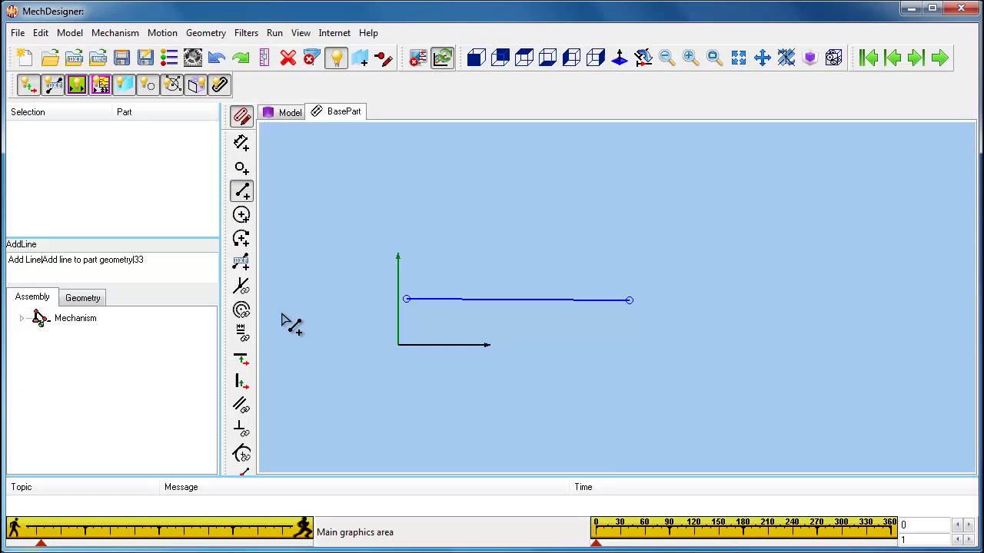
{"action": "left_click", "coordinate": [247, 358]}
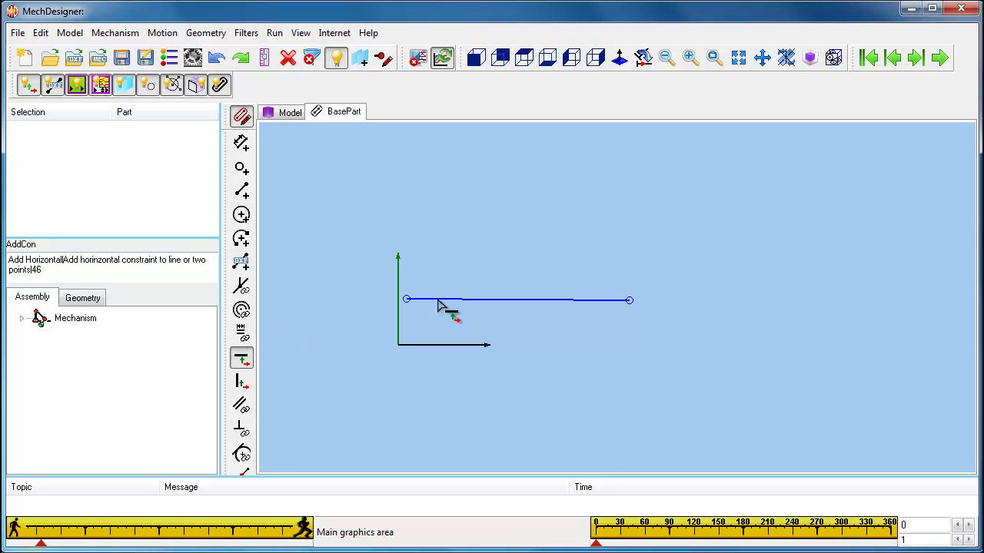
{"action": "left_click", "coordinate": [439, 302]}
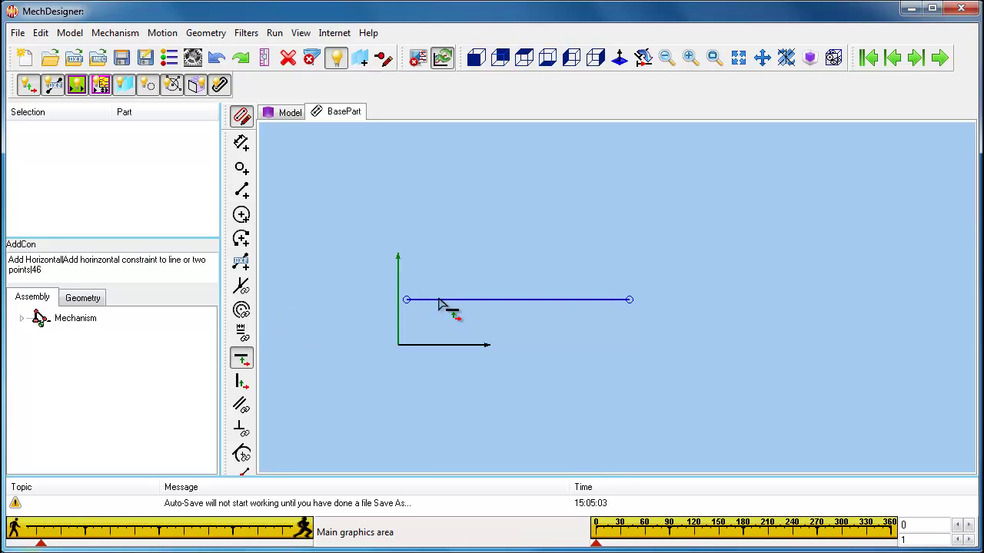
Dimension the line: 141.33 long, 5.46 from the vertical axis, 28.85 above the horizontal axis
{"action": "left_click", "coordinate": [241, 143]}
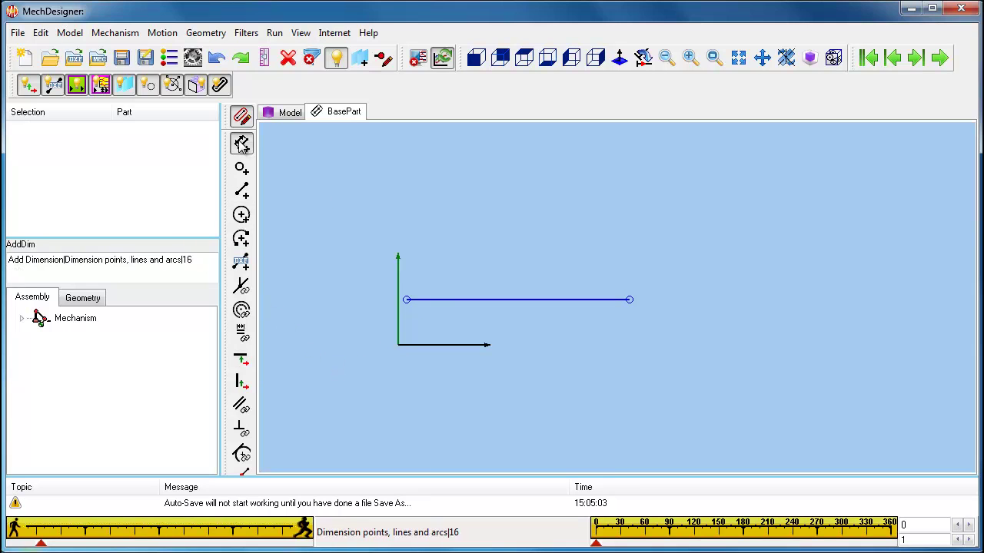
{"action": "left_click", "coordinate": [432, 300]}
{"action": "left_click", "coordinate": [450, 281]}
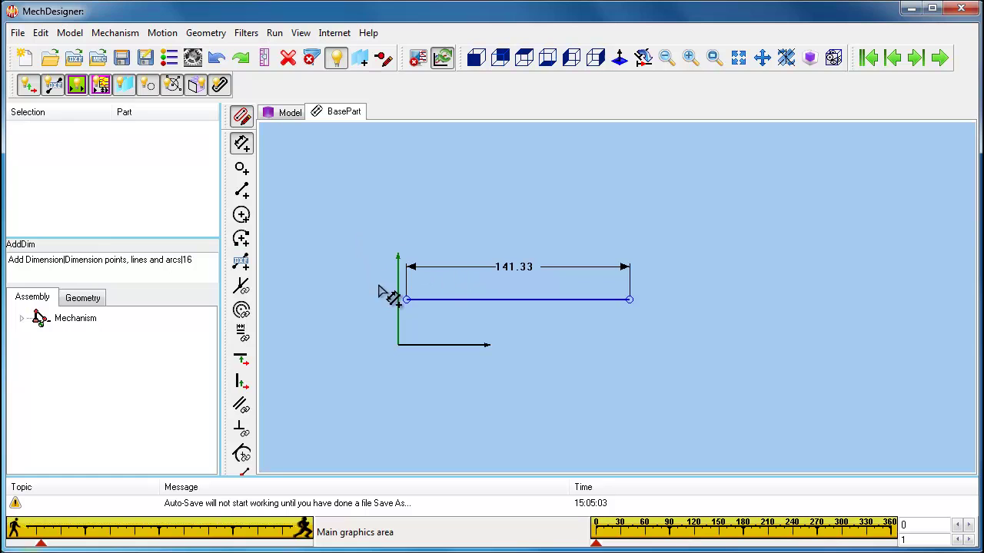
{"action": "left_click", "coordinate": [398, 310]}
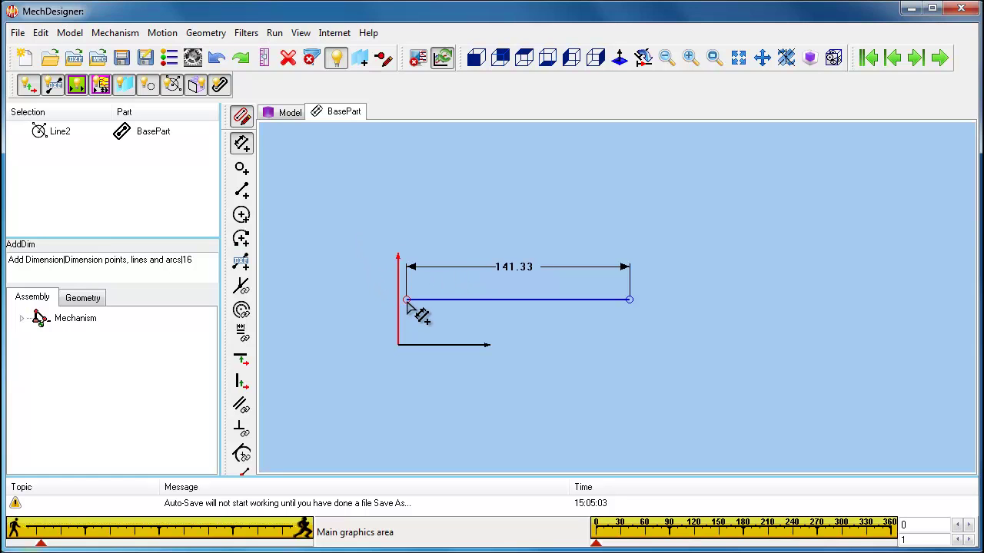
{"action": "left_click", "coordinate": [407, 301]}
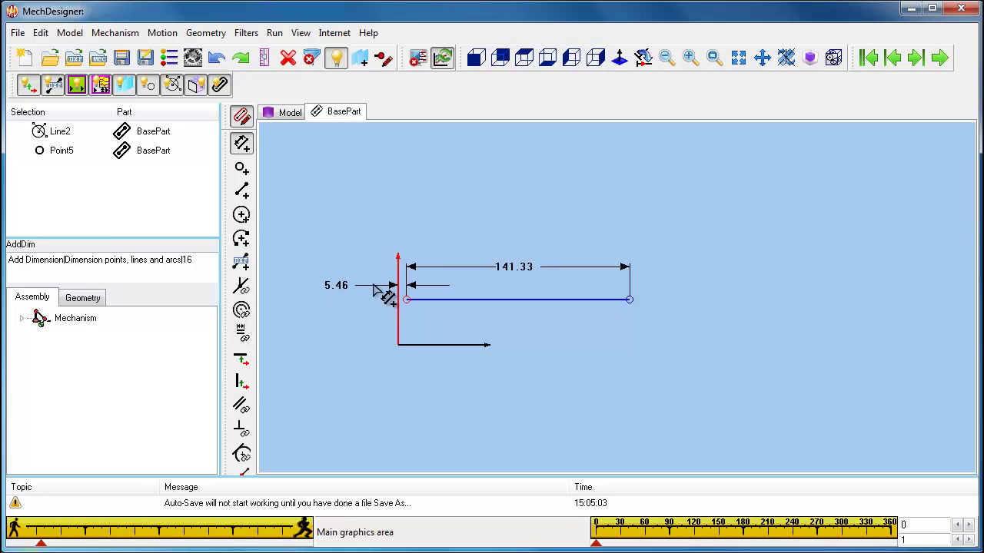
{"action": "left_click", "coordinate": [376, 300]}
{"action": "left_click", "coordinate": [406, 301]}
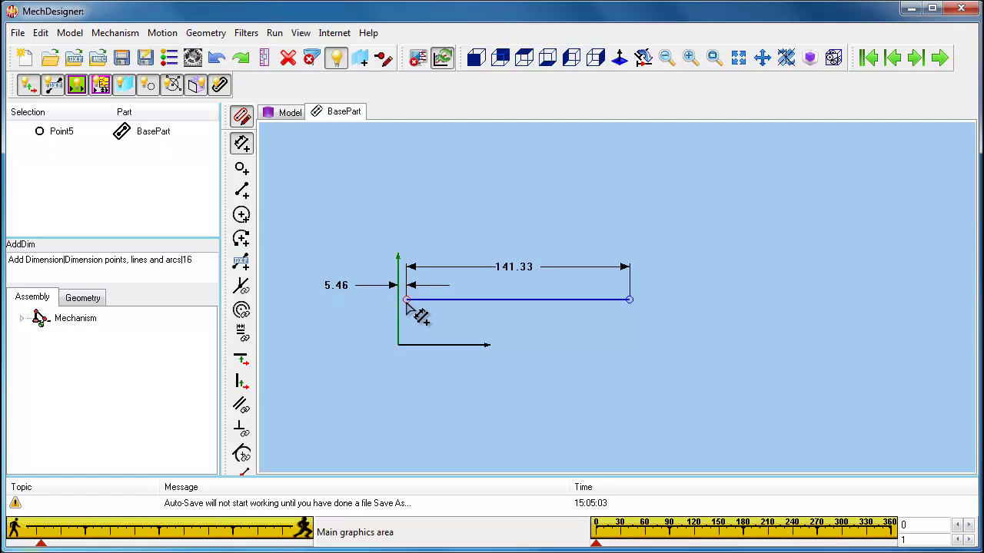
{"action": "left_click", "coordinate": [409, 345]}
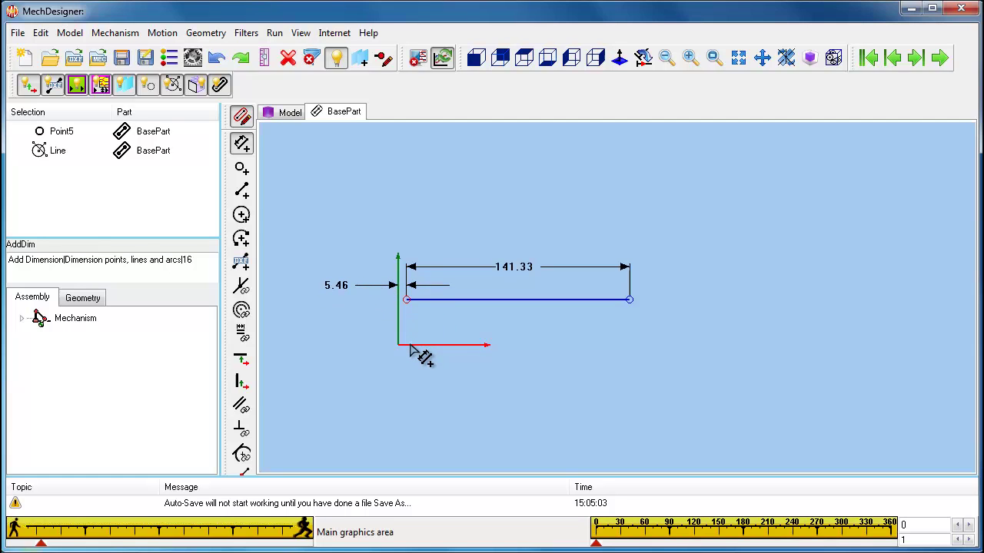
{"action": "left_click", "coordinate": [366, 343]}
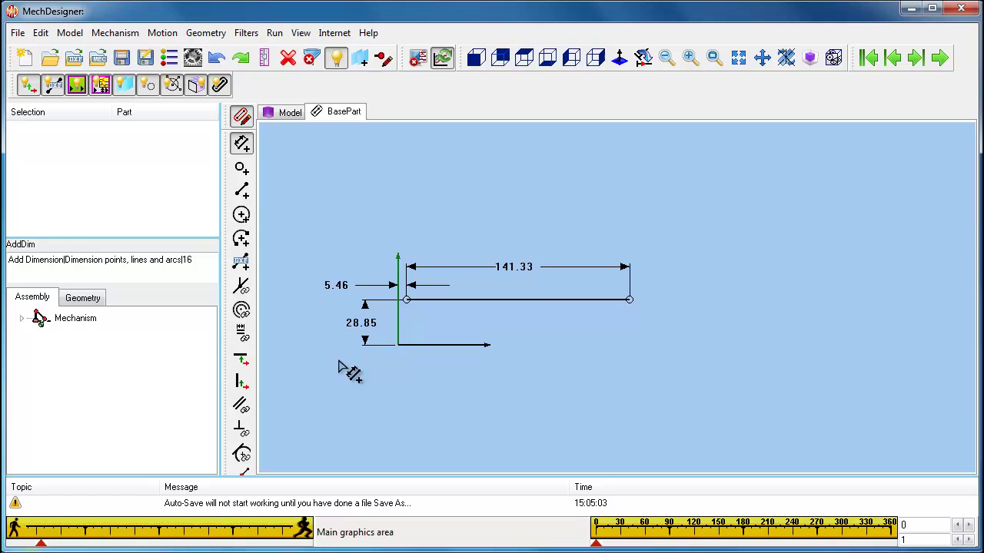
{"action": "left_click", "coordinate": [248, 150]}
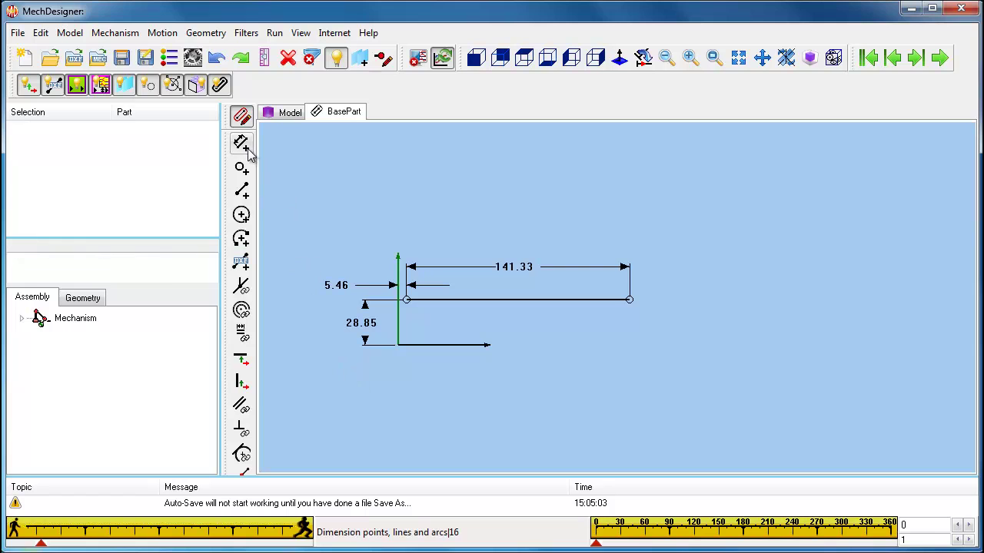
Round the 28.85 height dimension to 30
{"action": "left_click", "coordinate": [367, 342]}
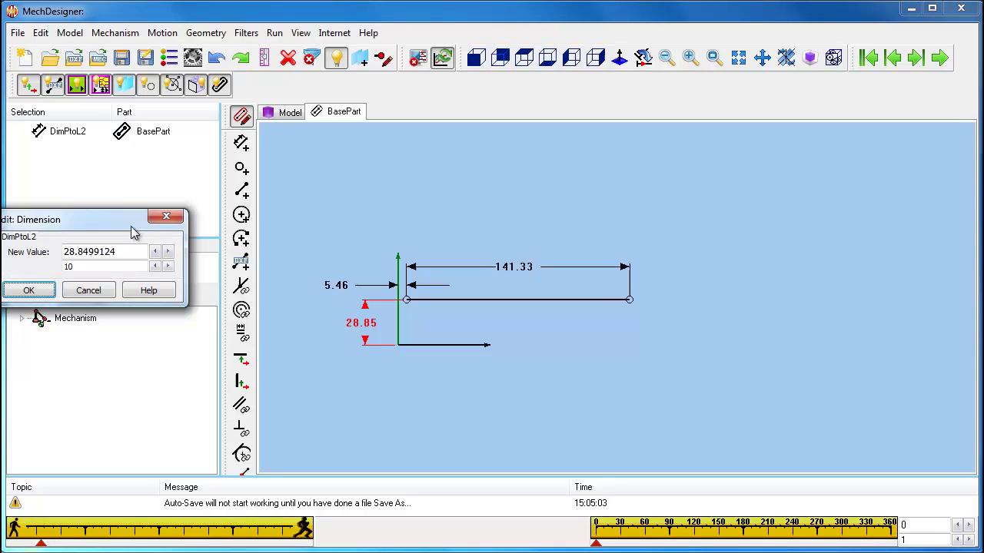
{"action": "left_click_drag", "start_coordinate": [132, 229], "coordinate": [202, 251]}
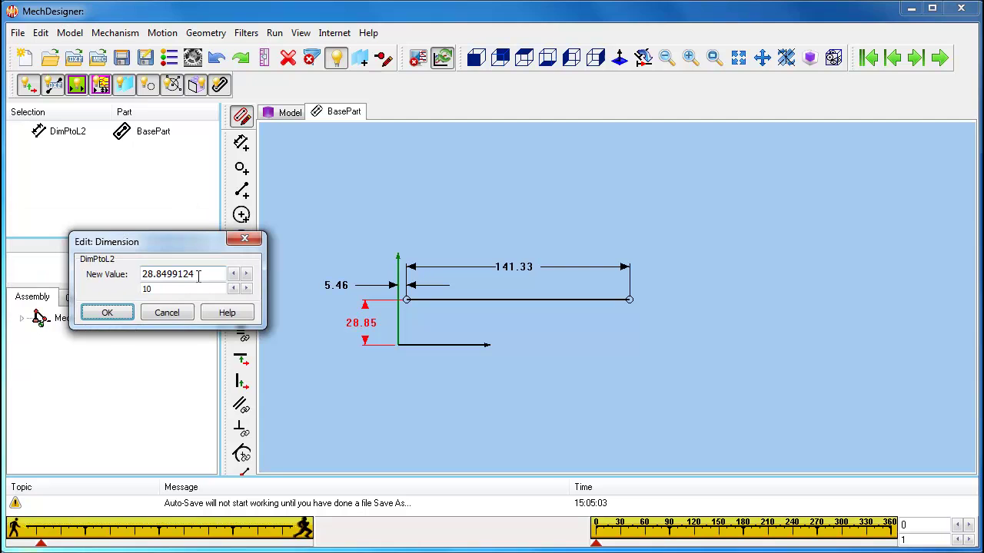
{"action": "right_click", "coordinate": [198, 277]}
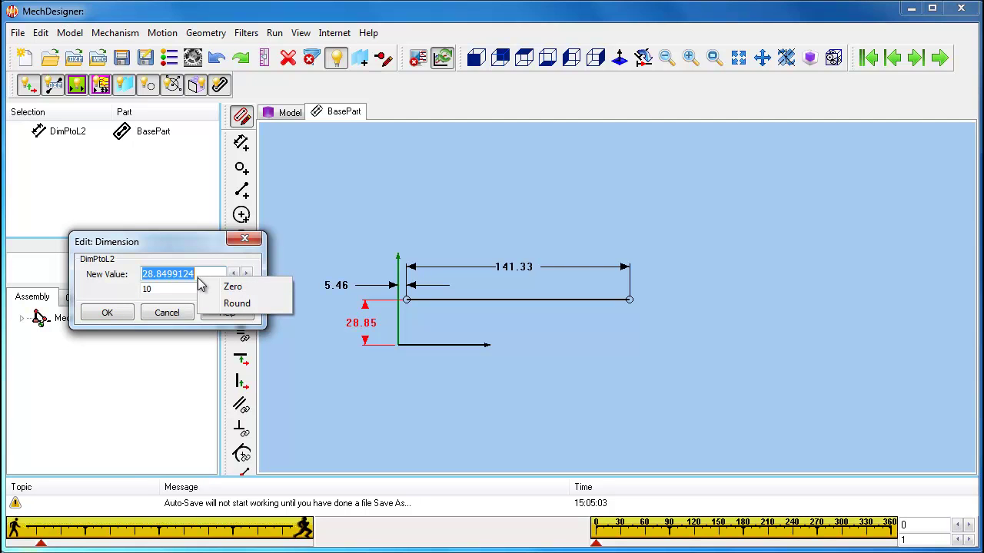
{"action": "left_click", "coordinate": [230, 304]}
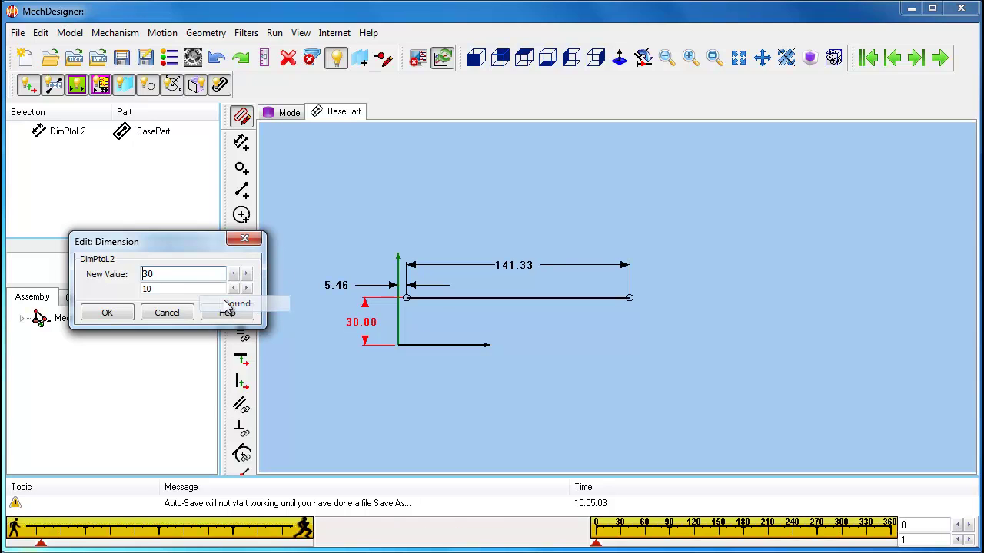
{"action": "left_click", "coordinate": [123, 315]}
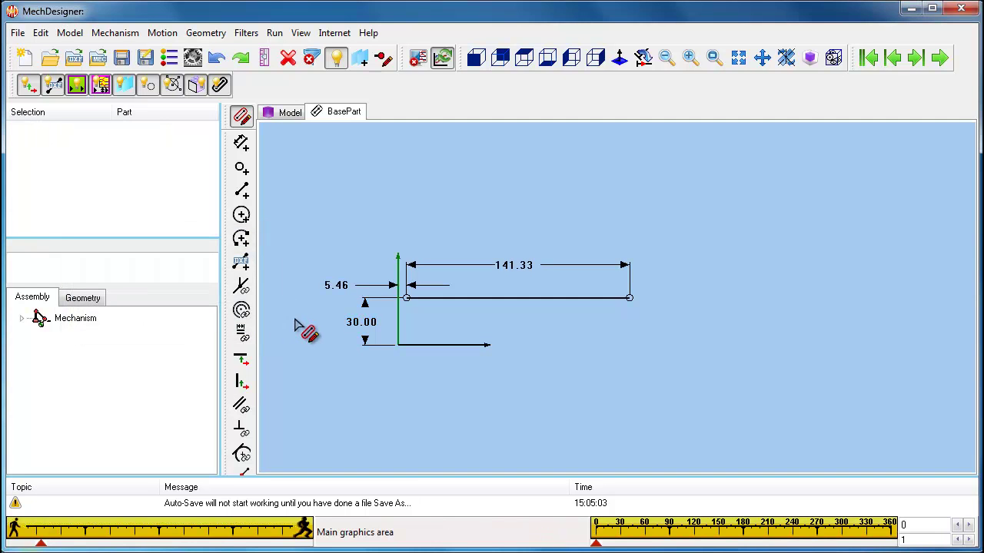
Round the 5.46 offset dimension from the vertical axis to 10
{"action": "left_click", "coordinate": [397, 286]}
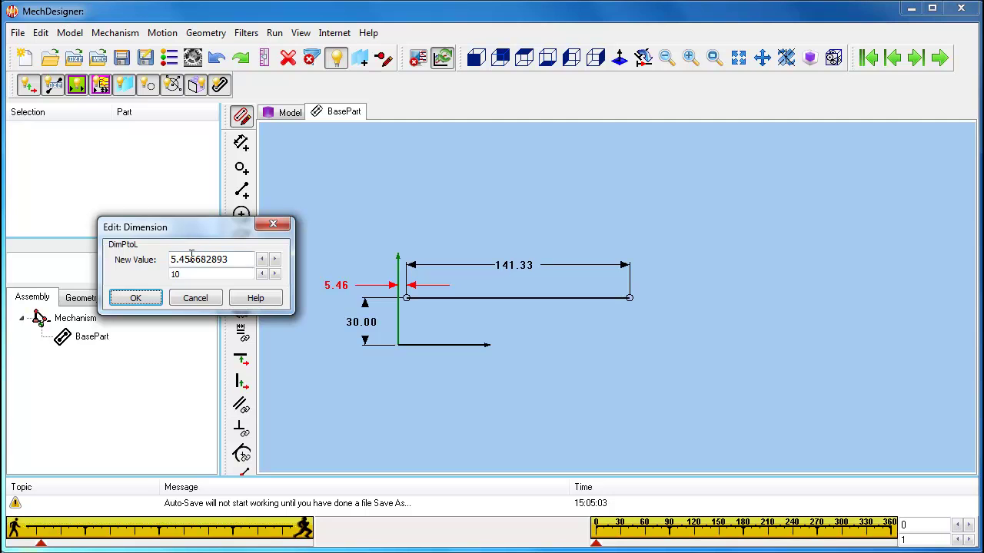
{"action": "right_click", "coordinate": [192, 258]}
{"action": "left_click", "coordinate": [218, 285]}
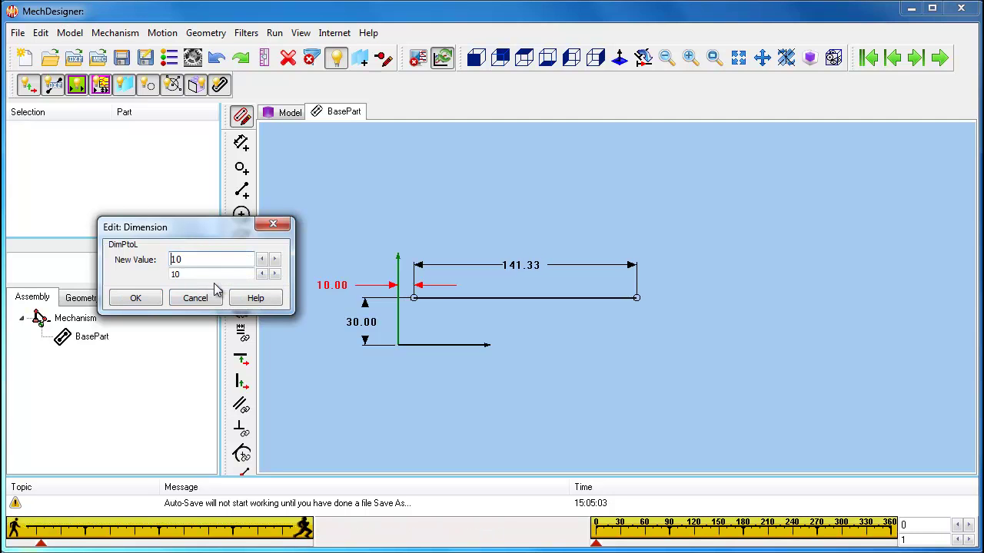
{"action": "left_click", "coordinate": [152, 302]}
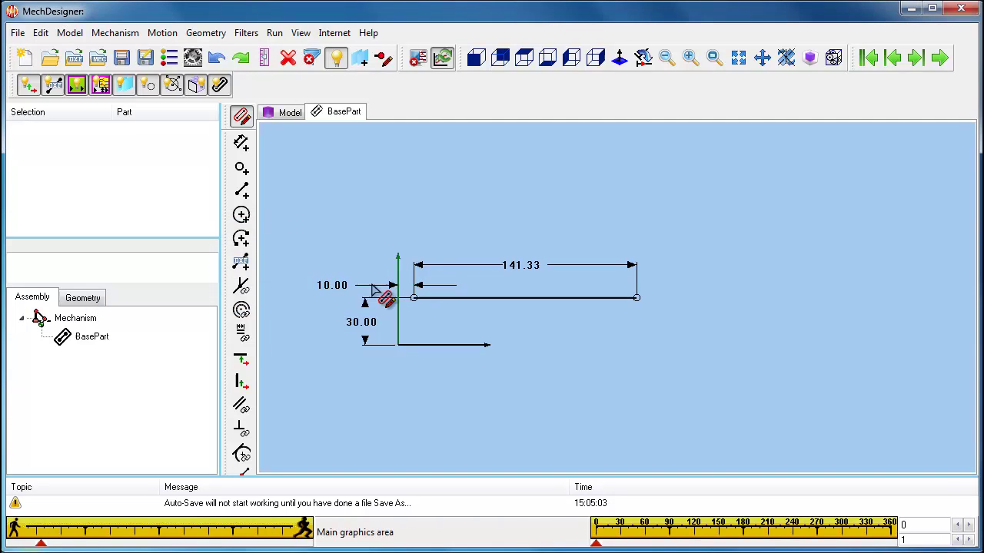
{"action": "left_click", "coordinate": [420, 267]}
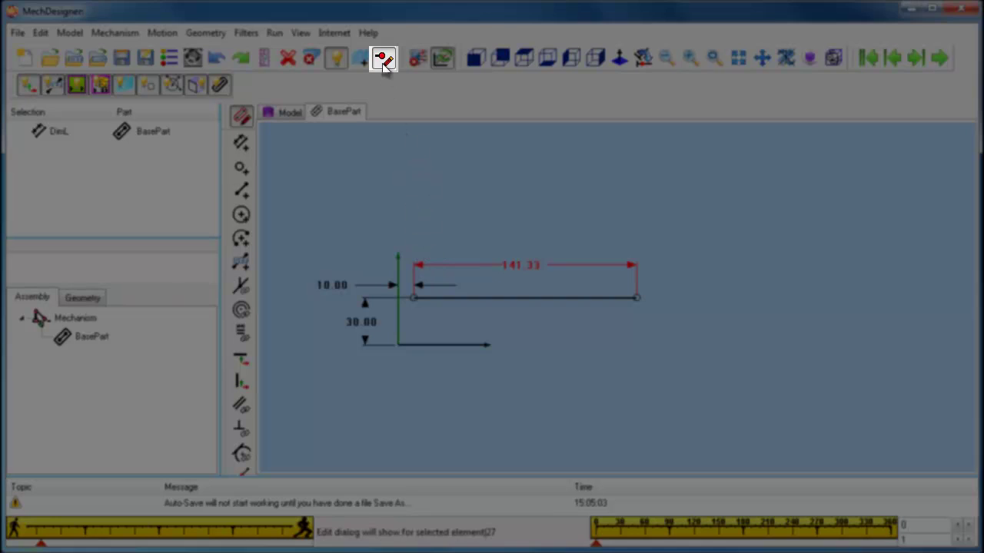
Change the line length from 141.33 to 150 by rounding to 140 and adding 10
{"action": "key", "text": "Escape"}
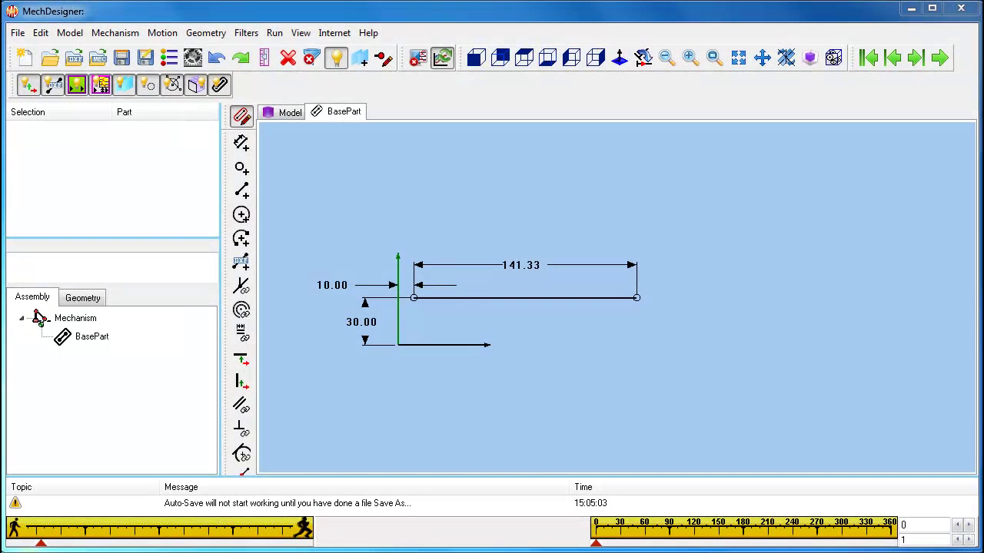
{"action": "left_click_drag", "start_coordinate": [225, 129], "coordinate": [358, 144]}
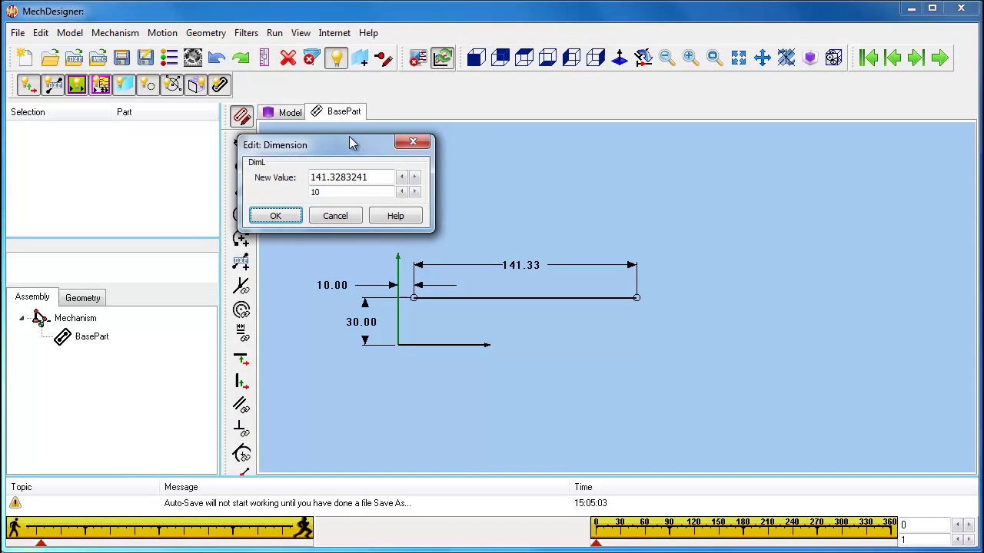
{"action": "right_click", "coordinate": [343, 176]}
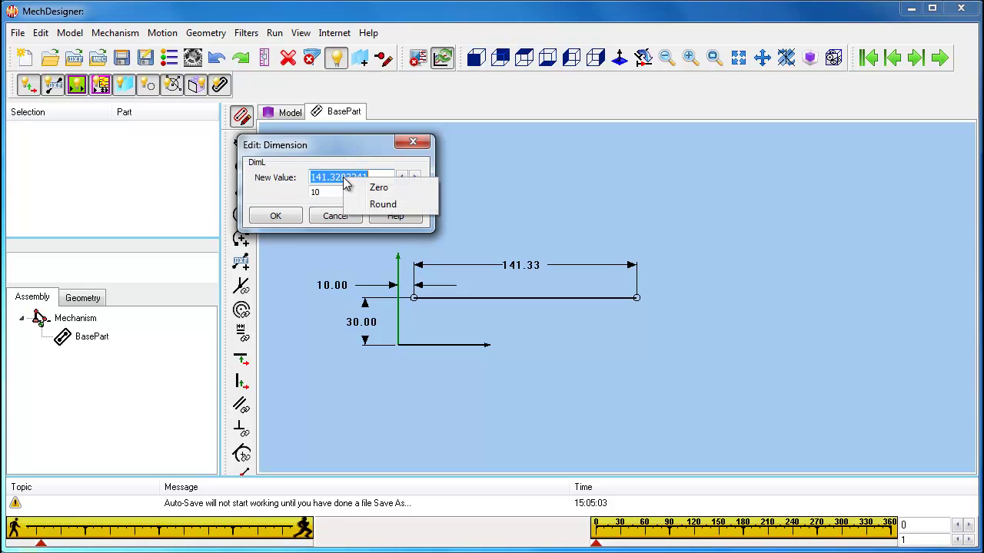
{"action": "left_click", "coordinate": [373, 206]}
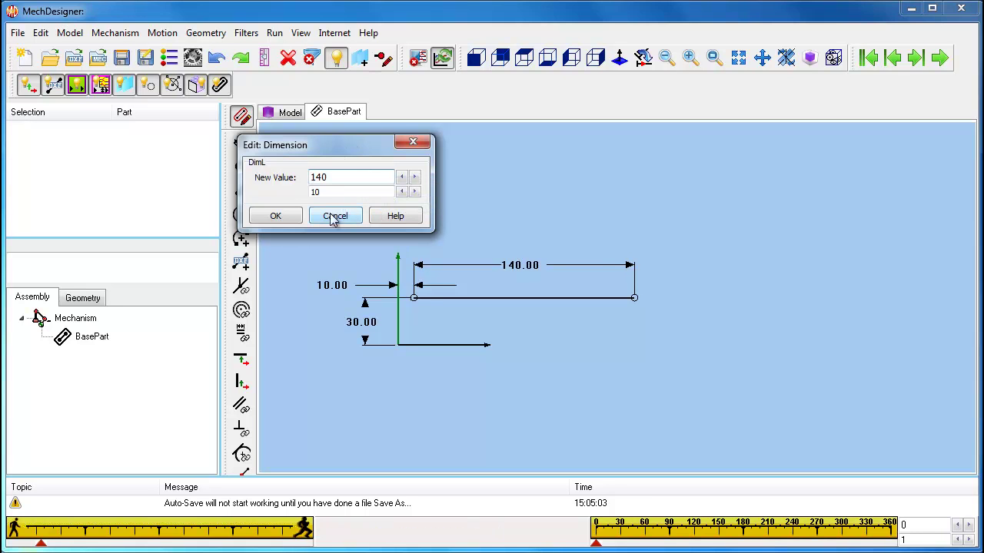
{"action": "left_click", "coordinate": [415, 177]}
{"action": "left_click", "coordinate": [298, 218]}
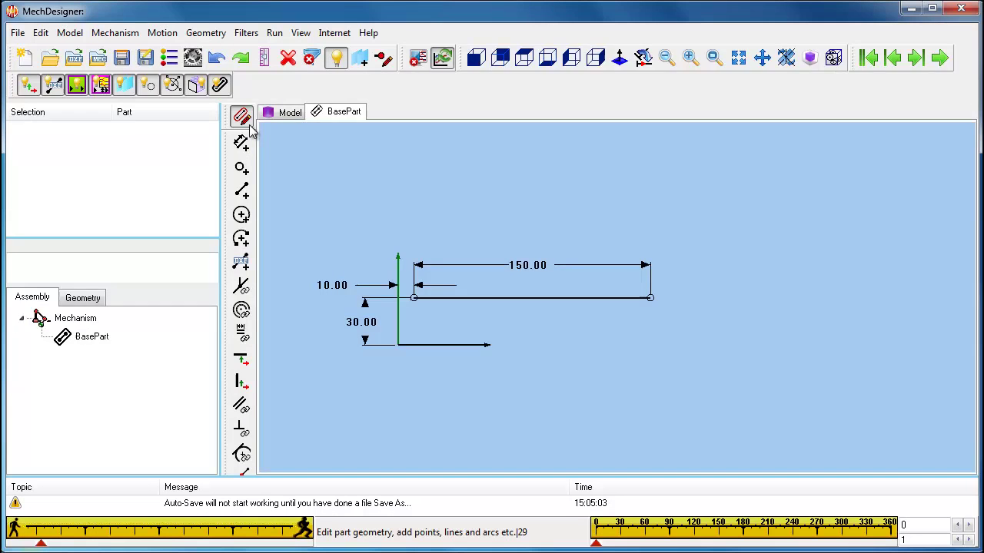
Exit the BasePart sketch and shift the Mechanism view up and left
{"action": "left_click", "coordinate": [248, 125]}
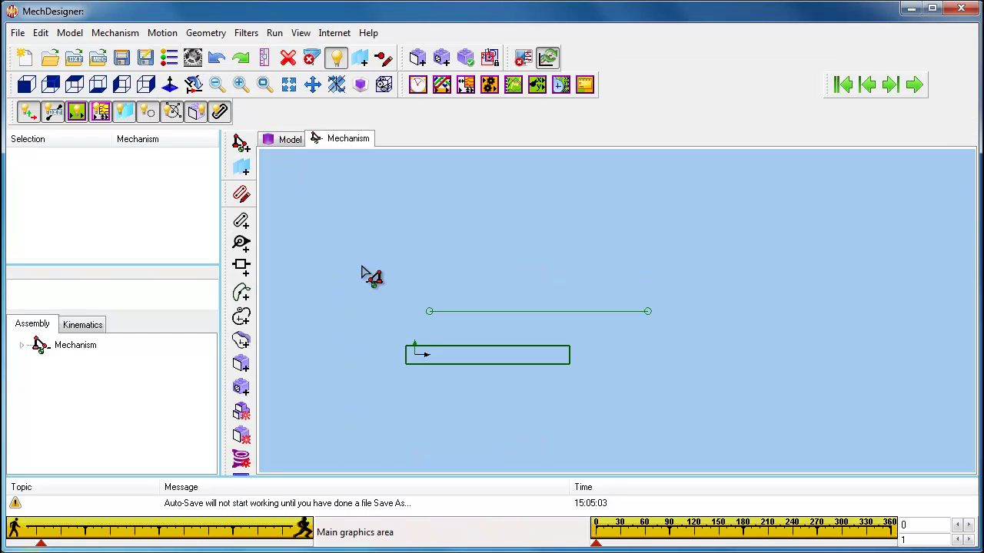
{"action": "mouse_move", "coordinate": [424, 387]}
{"action": "middle_mouse_down"}
{"action": "mouse_move", "coordinate": [426, 350]}
{"action": "mouse_move", "coordinate": [417, 363]}
{"action": "middle_mouse_up"}
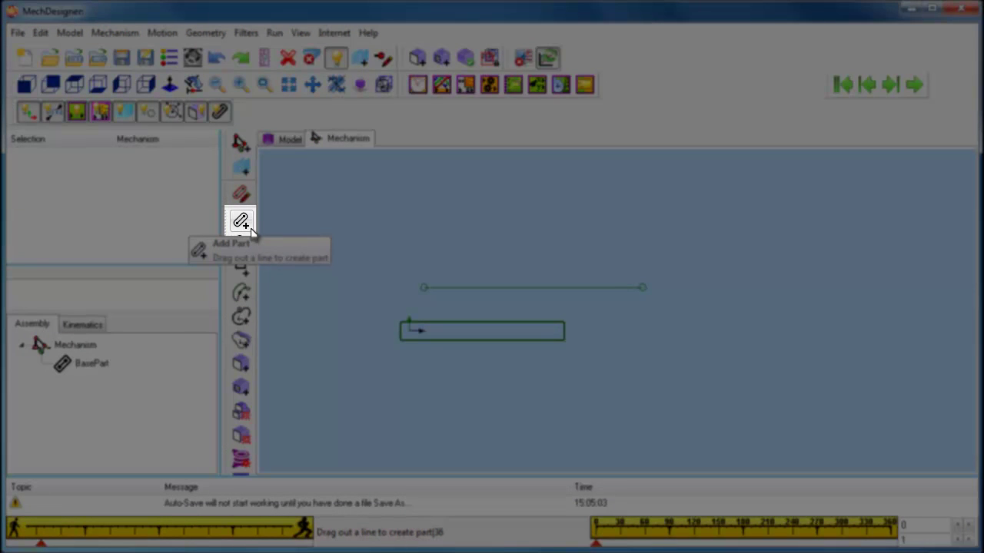
Add a new part as a link rising diagonally above the ground line, tilted steeper
{"action": "left_click", "coordinate": [241, 222]}
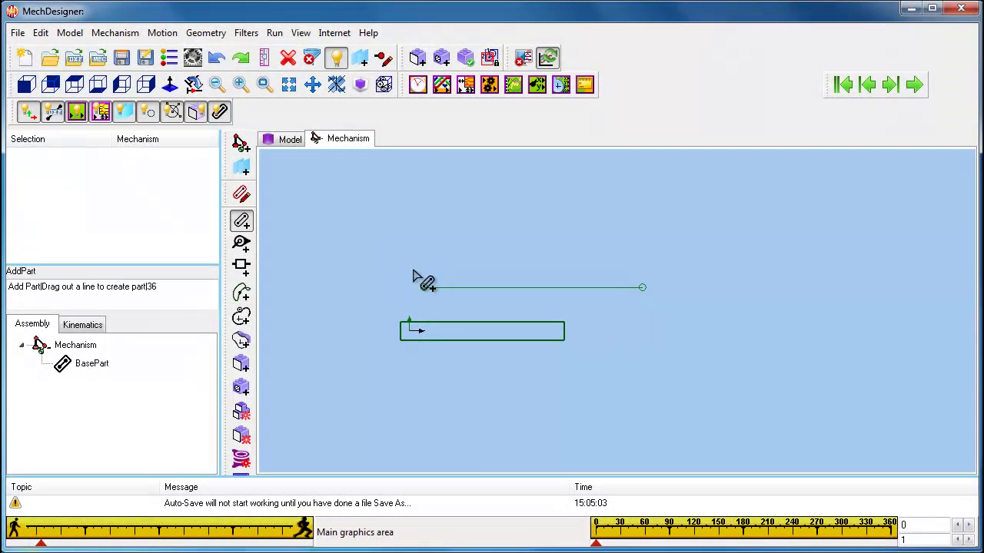
{"action": "left_click_drag", "start_coordinate": [422, 272], "coordinate": [538, 208]}
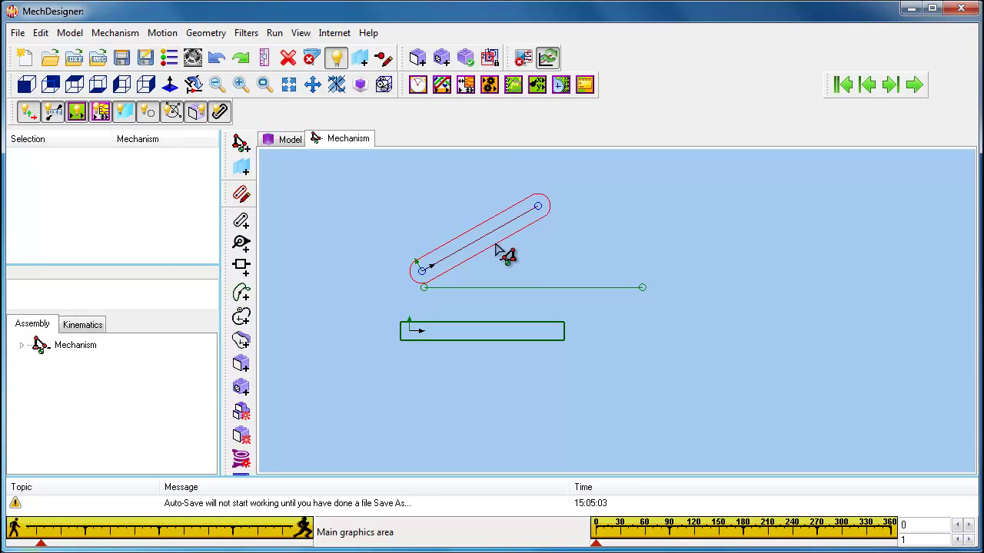
{"action": "left_click_drag", "start_coordinate": [499, 250], "coordinate": [509, 227]}
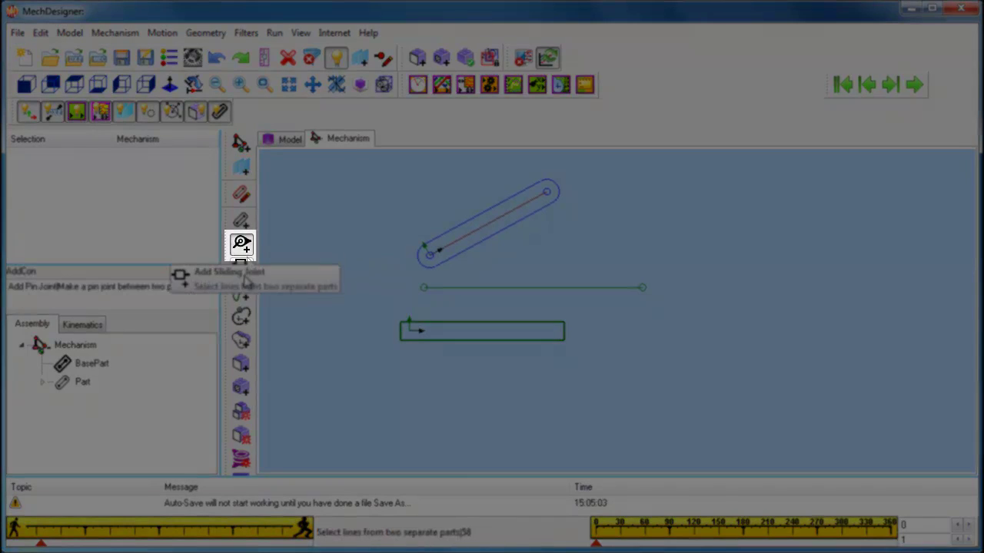
Pin the link's left end to the ground line's left end, then rotate it upright
{"action": "left_click", "coordinate": [242, 246]}
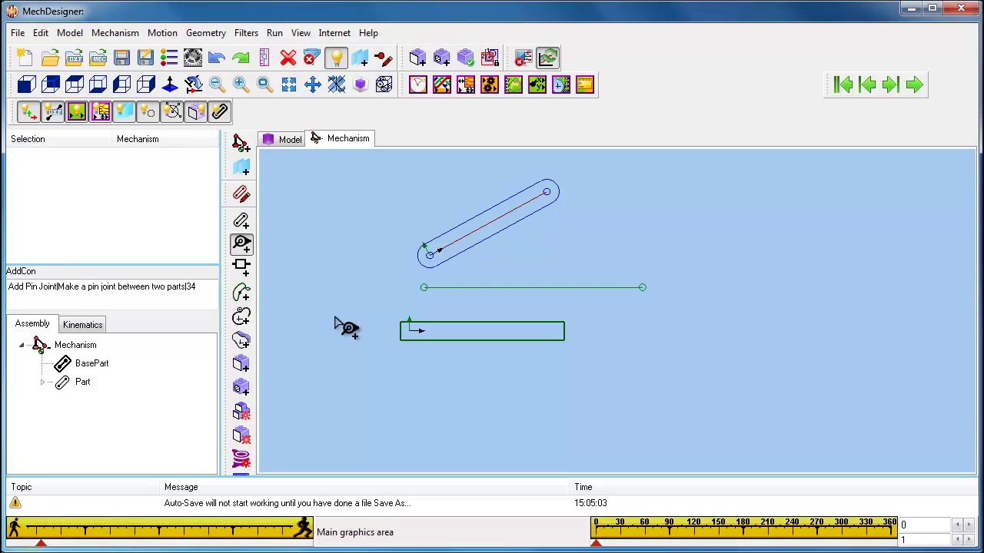
{"action": "left_click", "coordinate": [429, 256]}
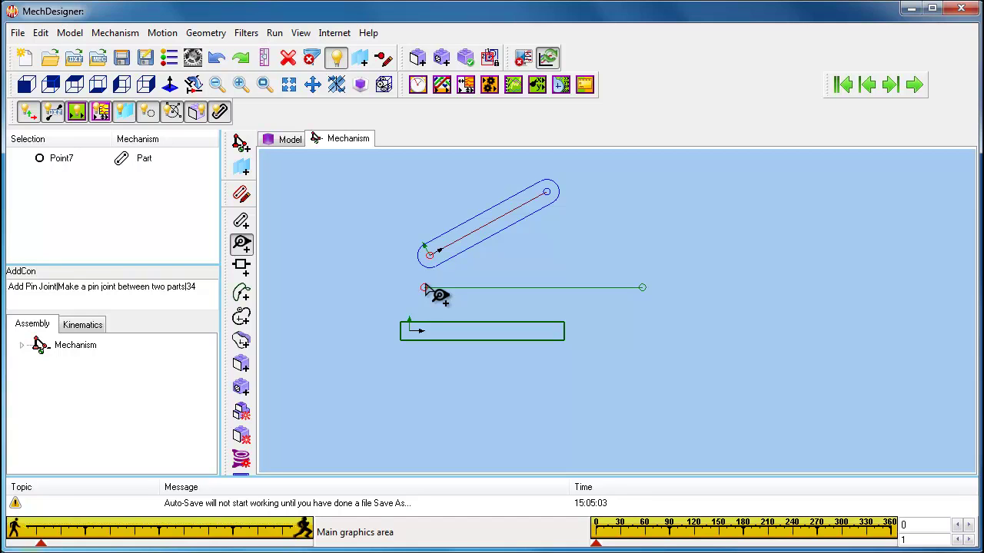
{"action": "left_click", "coordinate": [425, 289]}
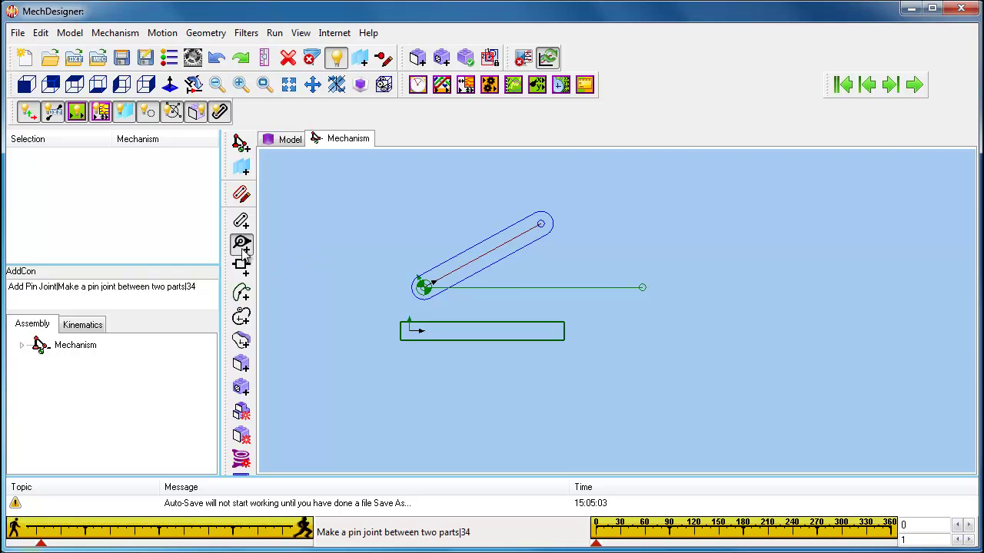
{"action": "left_click", "coordinate": [501, 256]}
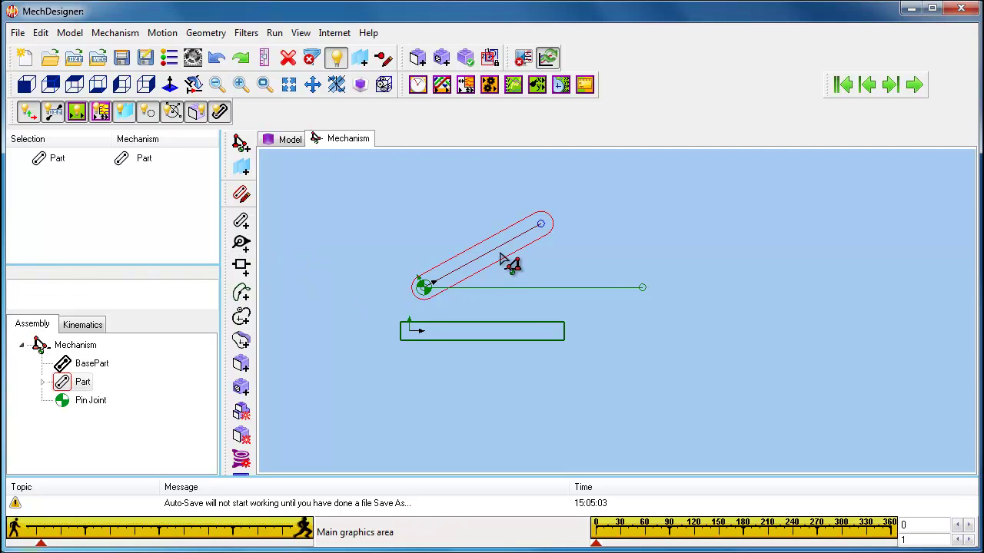
{"action": "left_click_drag", "start_coordinate": [500, 256], "coordinate": [453, 246]}
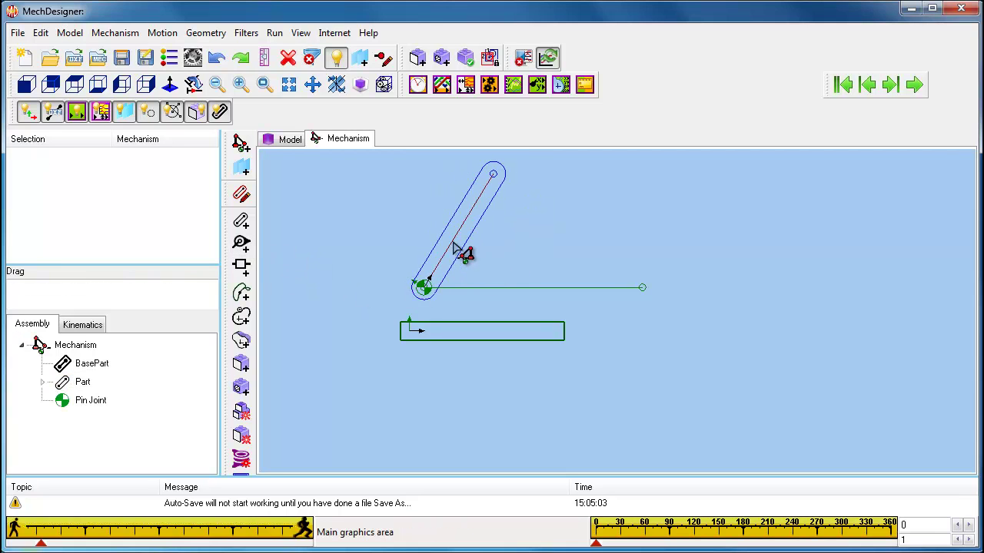
Add a motion dimension on the pin joint, from the ground line to the link (58.59°)
{"action": "left_click", "coordinate": [465, 91]}
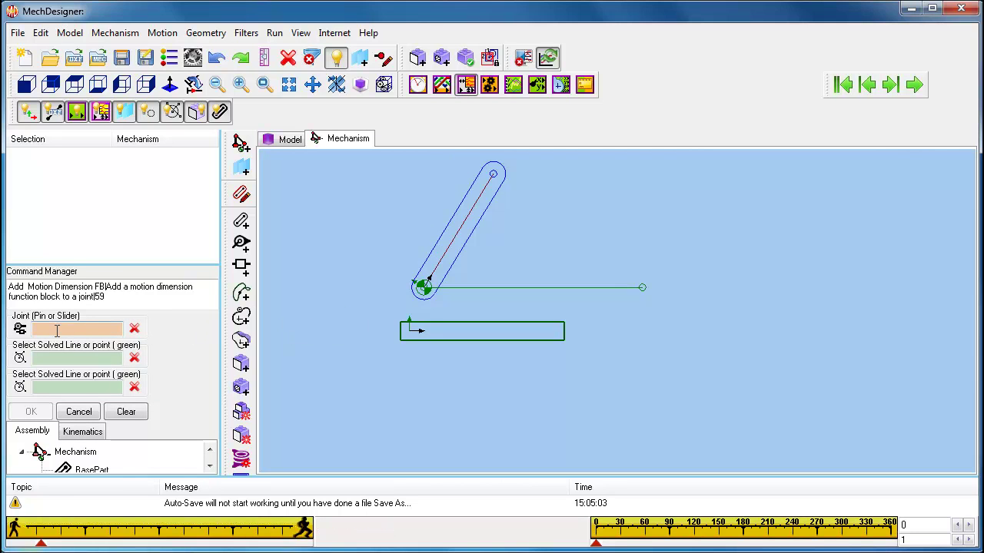
{"action": "left_click", "coordinate": [423, 289]}
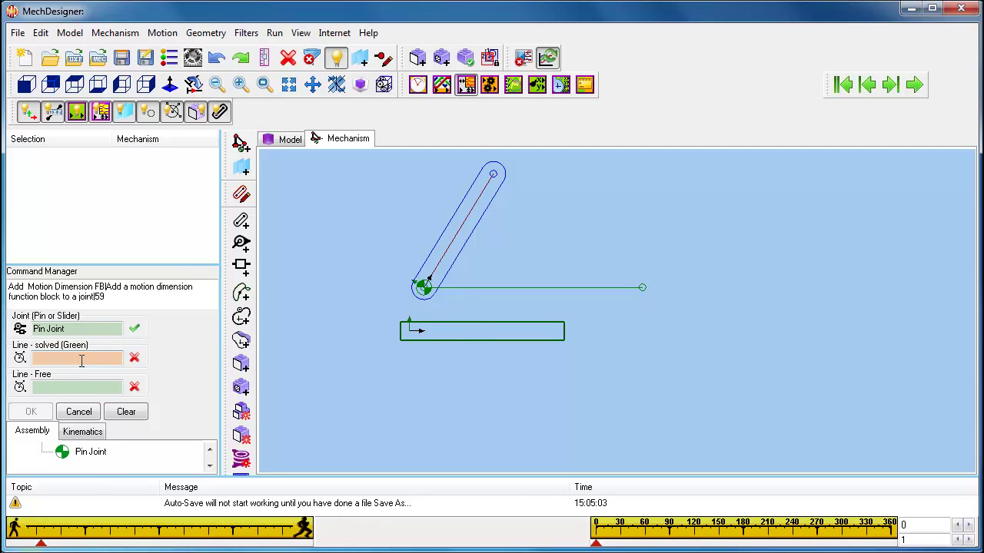
{"action": "left_click", "coordinate": [446, 291]}
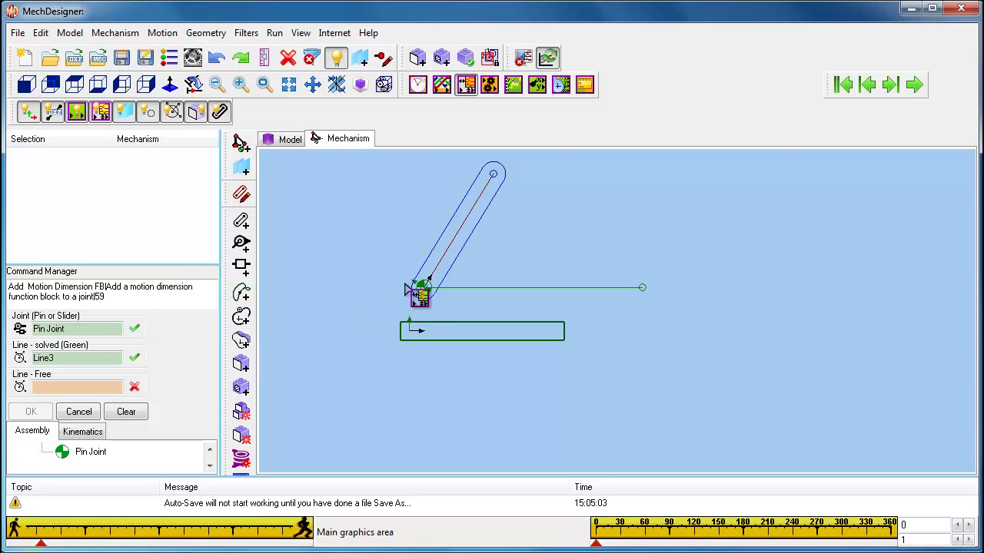
{"action": "left_click", "coordinate": [444, 260]}
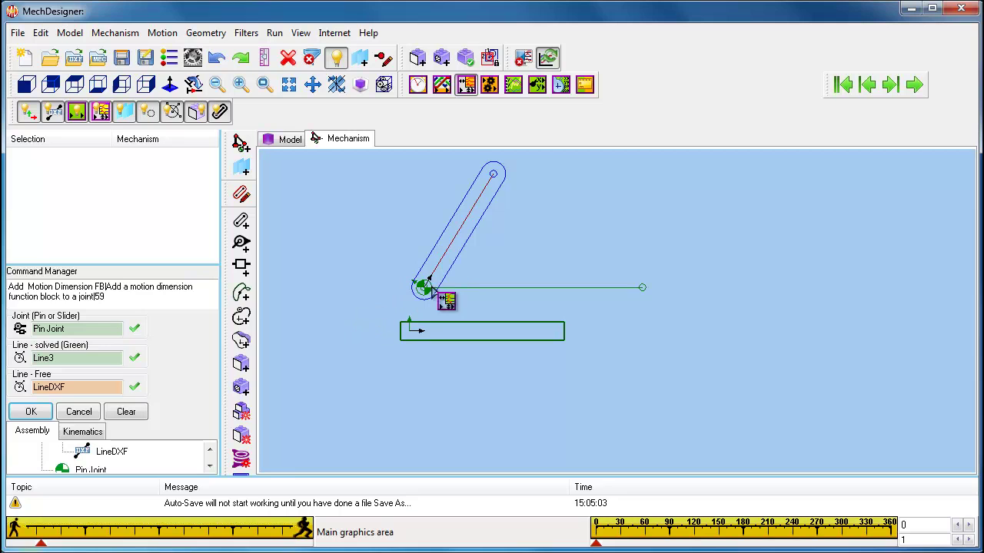
{"action": "left_click", "coordinate": [31, 412]}
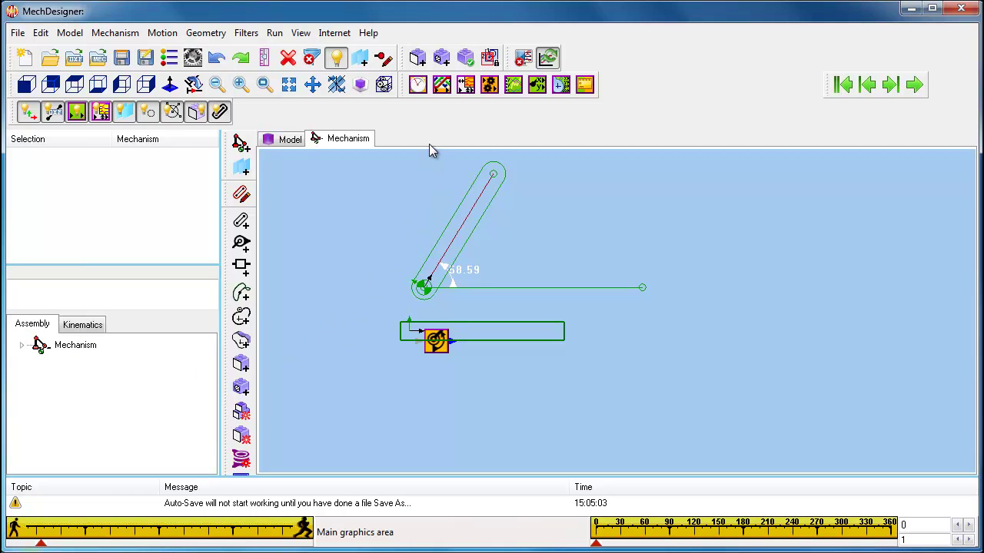
Round the motion dimension's initial value from 58.59 to 60, so the link stands at 60.00°
{"action": "double_click", "coordinate": [432, 353]}
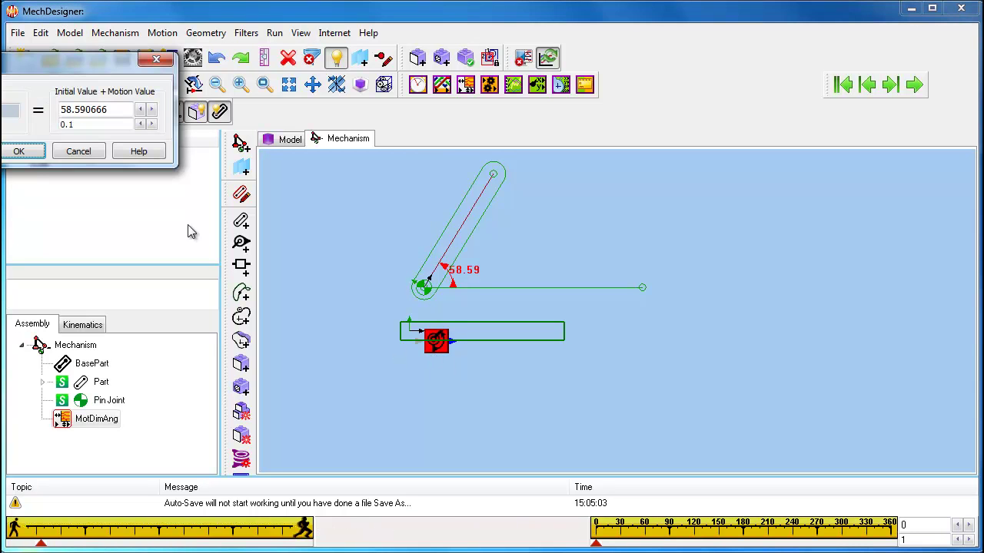
{"action": "left_click_drag", "start_coordinate": [65, 77], "coordinate": [306, 93]}
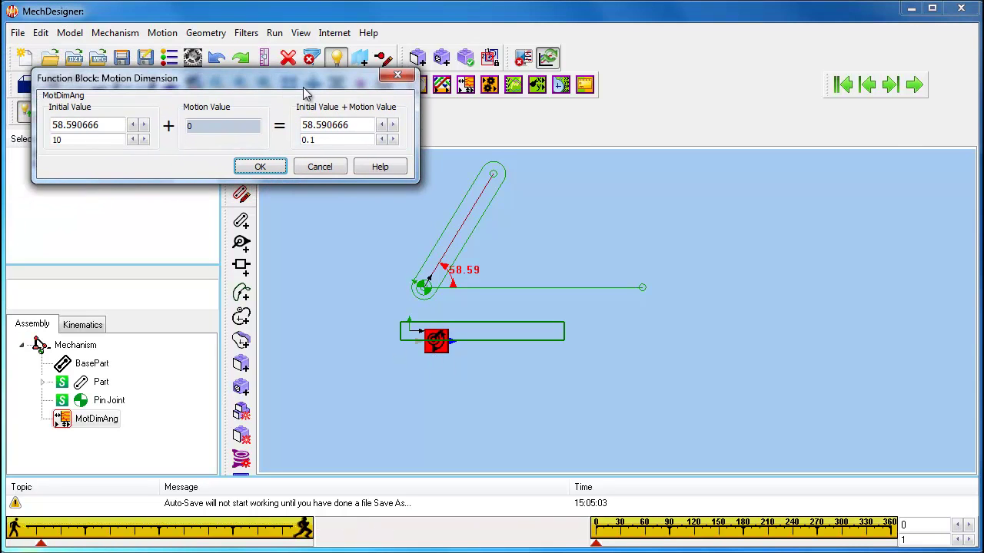
{"action": "right_click", "coordinate": [102, 125]}
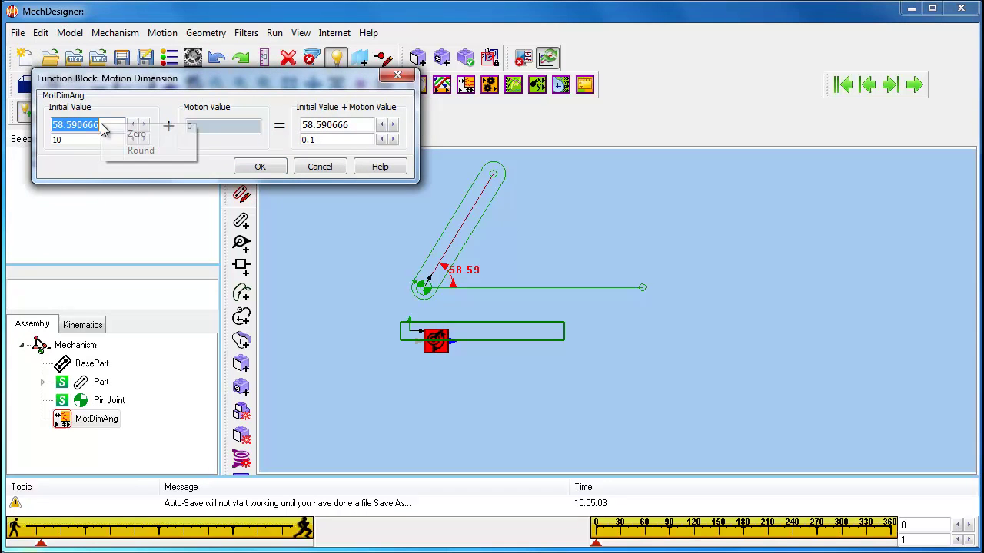
{"action": "left_click", "coordinate": [141, 152]}
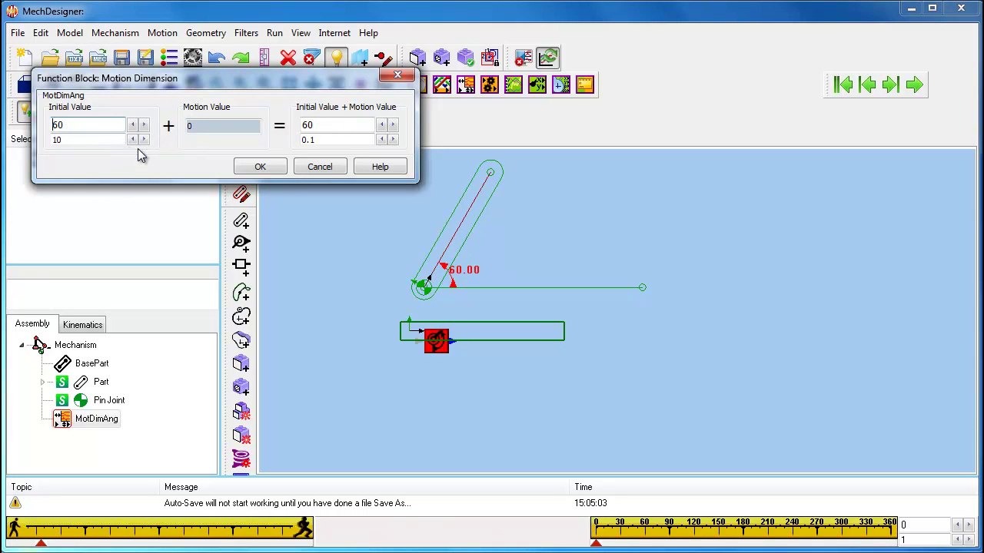
{"action": "left_click", "coordinate": [260, 167]}
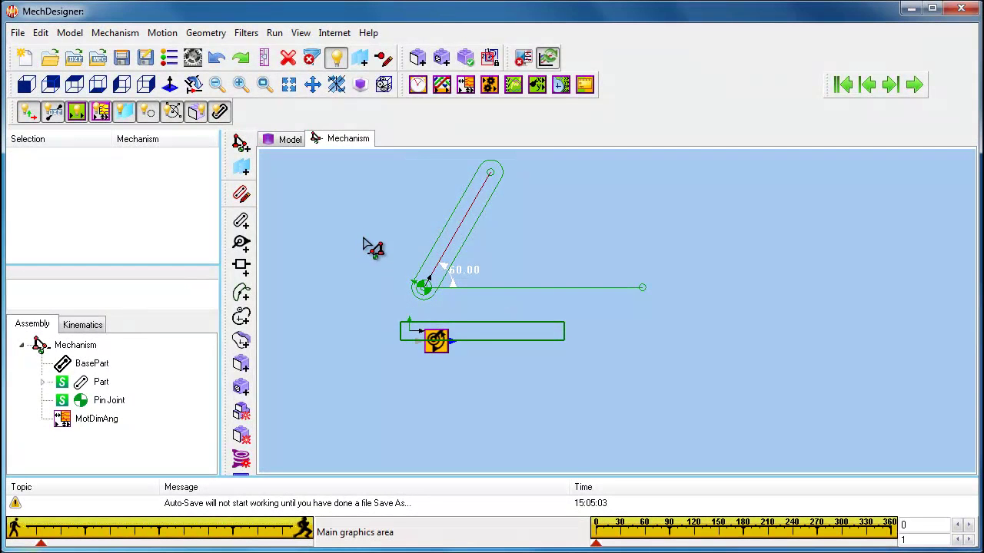
Place a Machine Clock block below the crank and wire it into the MotDimAng block
{"action": "left_click", "coordinate": [421, 89]}
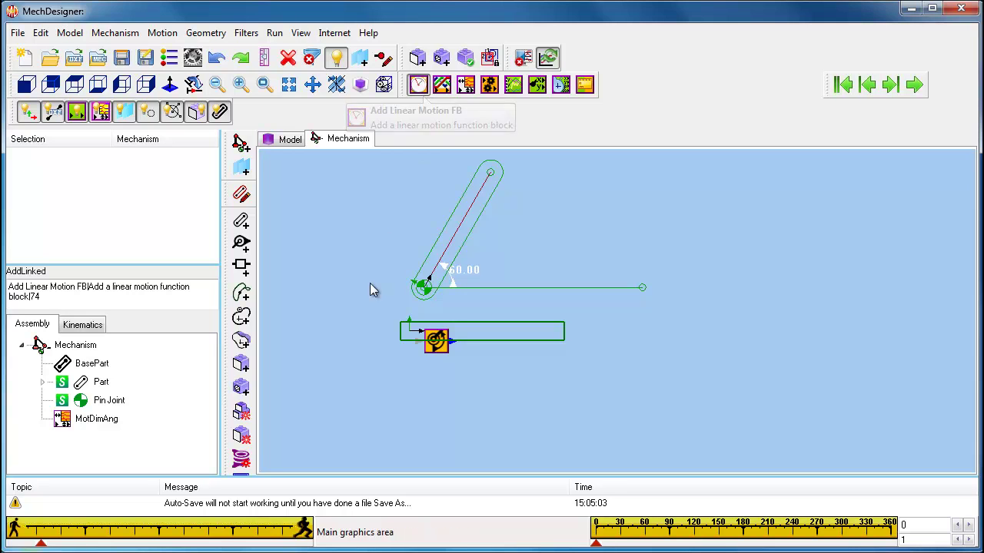
{"action": "left_click", "coordinate": [361, 341]}
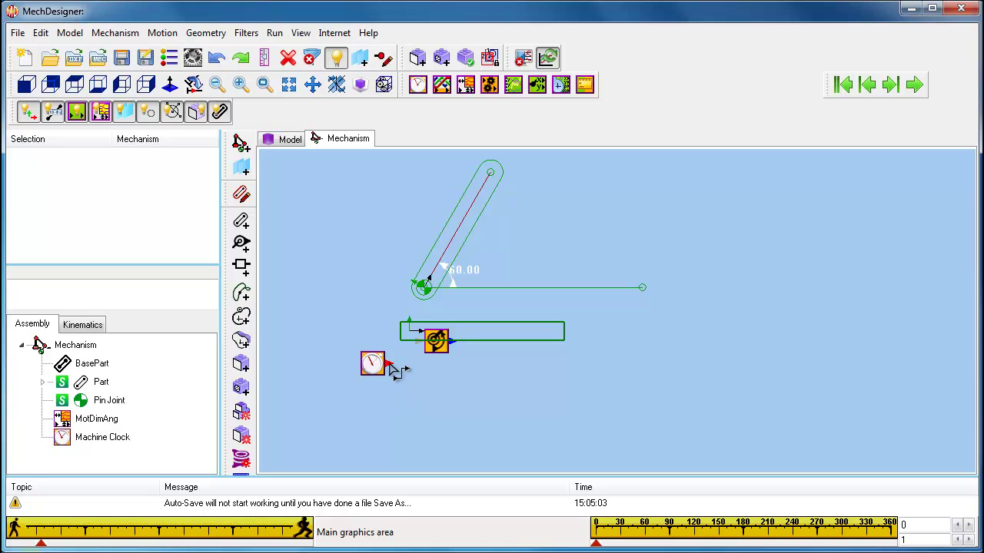
{"action": "left_click_drag", "start_coordinate": [390, 364], "coordinate": [420, 342]}
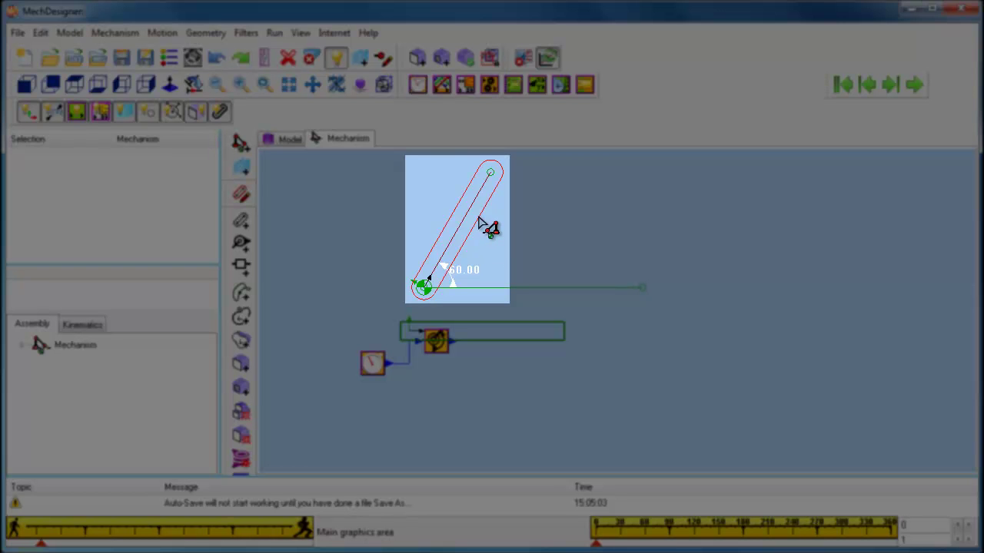
Change the crank link's length from 91.46 to 60 in the Part editor, then return to the mechanism
{"action": "double_click", "coordinate": [478, 223]}
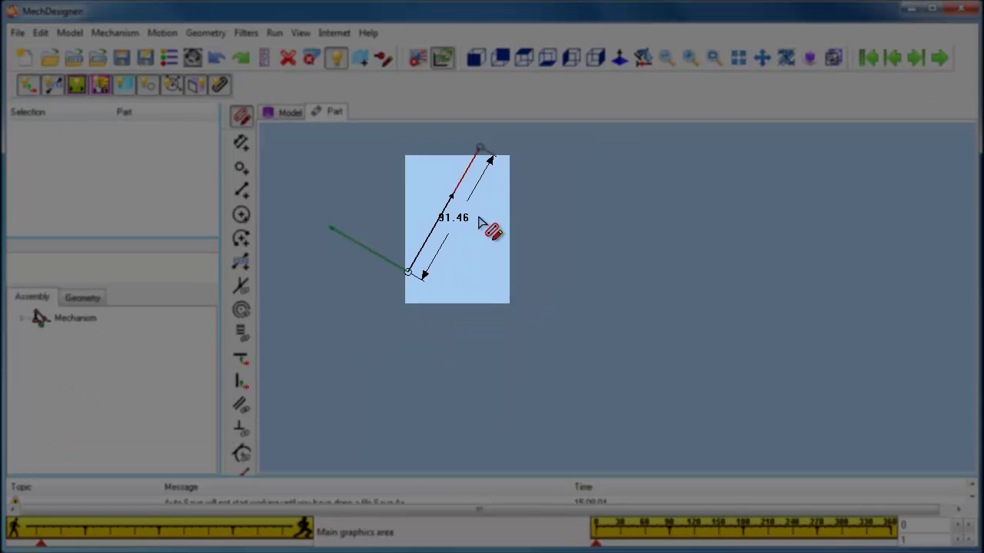
{"action": "left_click", "coordinate": [441, 290]}
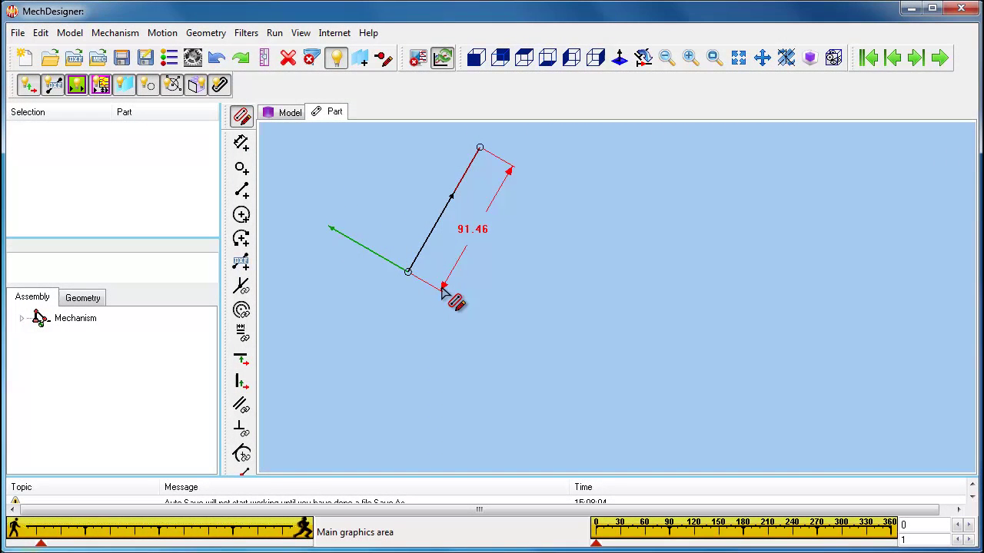
{"action": "left_click", "coordinate": [444, 292]}
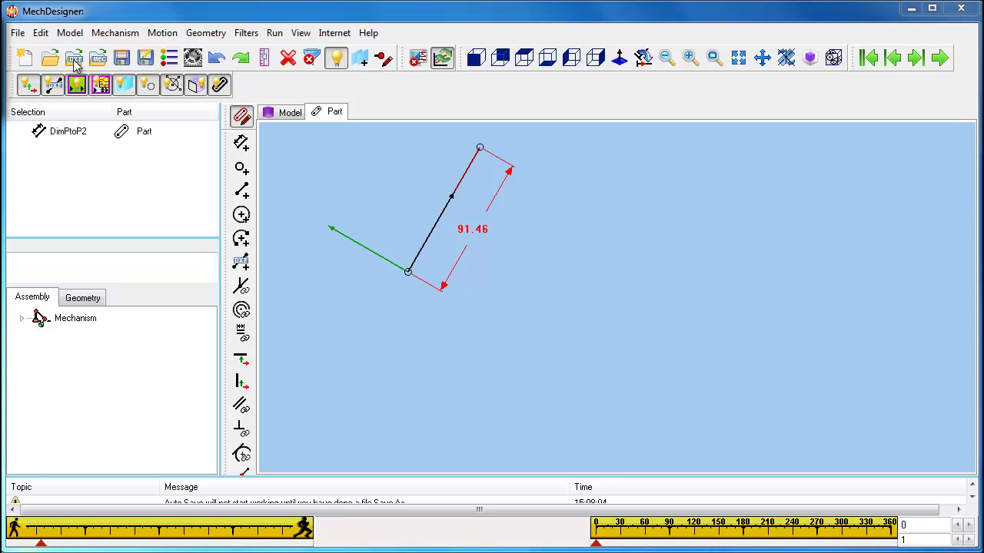
{"action": "left_click_drag", "start_coordinate": [101, 166], "coordinate": [176, 240]}
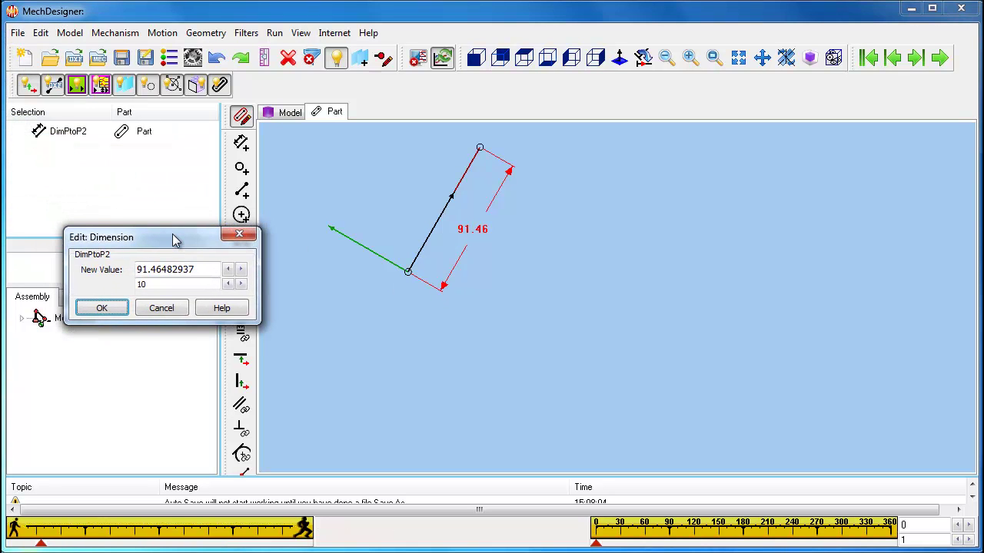
{"action": "right_click", "coordinate": [170, 269]}
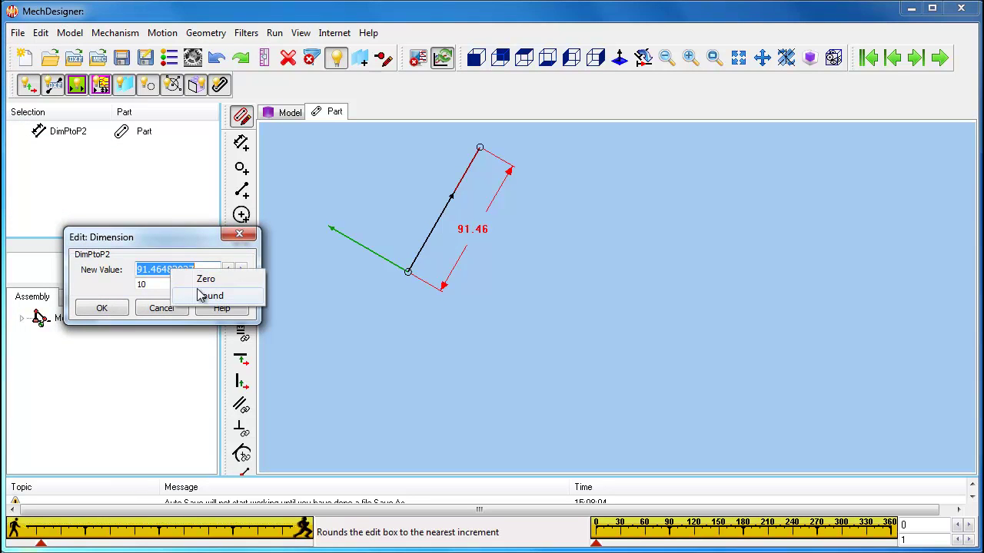
{"action": "left_click", "coordinate": [205, 297]}
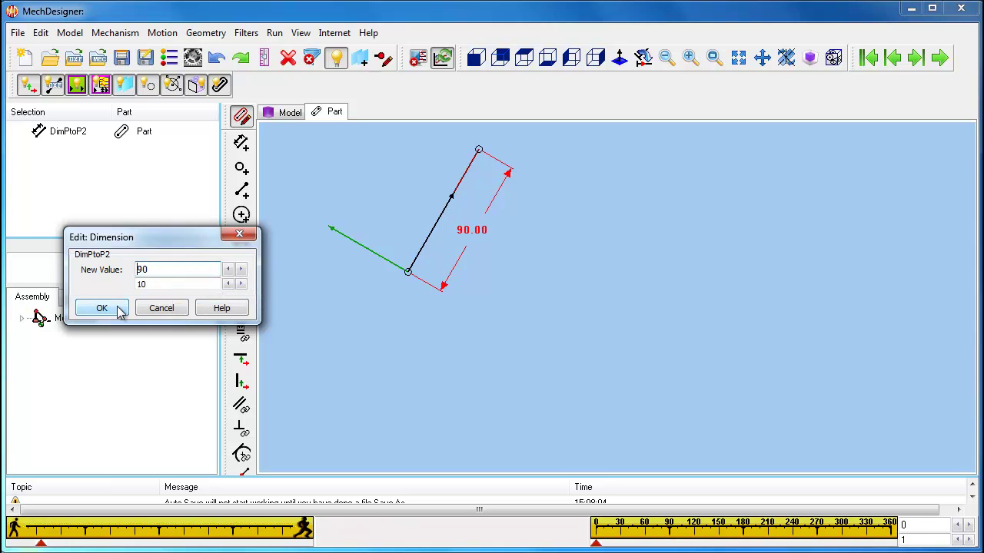
{"action": "key", "text": "Down"}
{"action": "key", "text": "Down"}
{"action": "key", "text": "Down"}
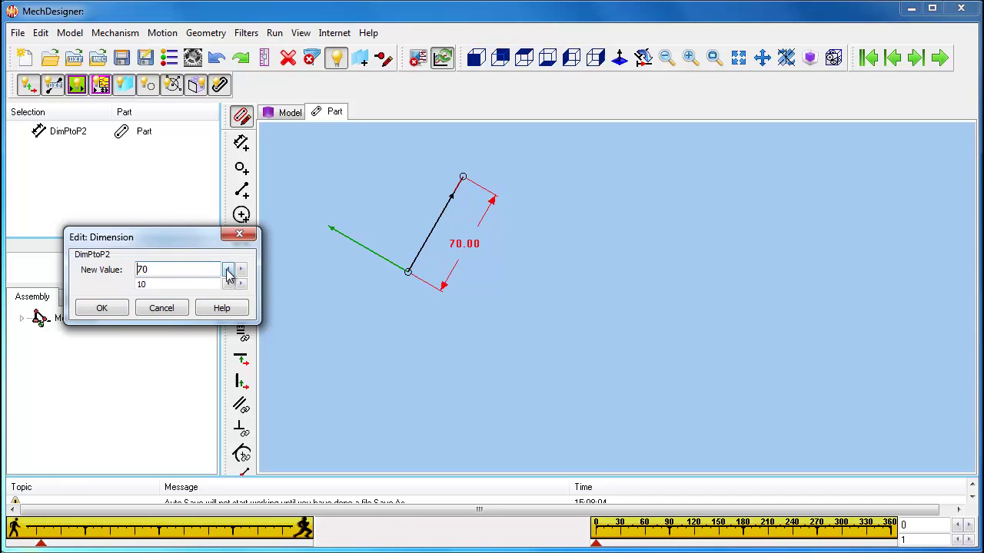
{"action": "left_click", "coordinate": [102, 308]}
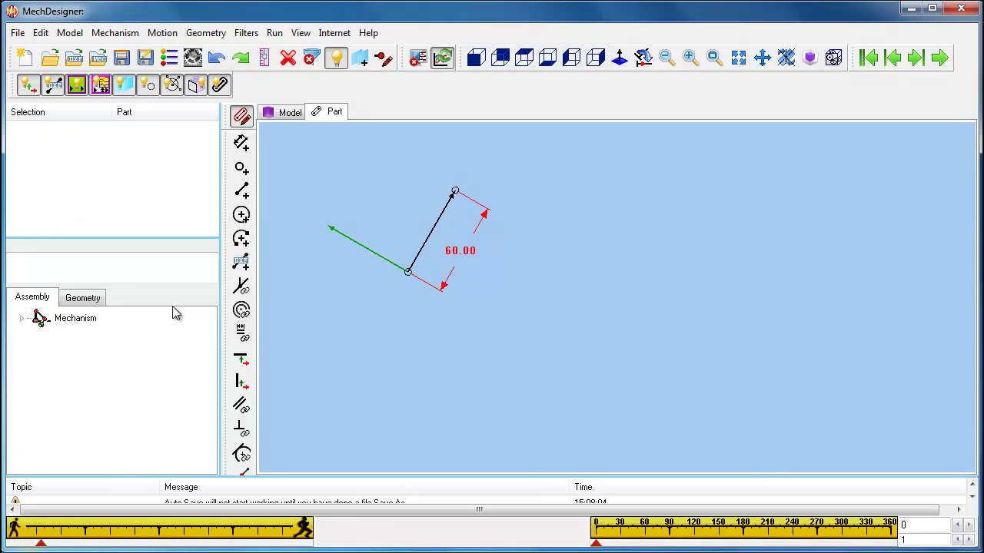
{"action": "left_click", "coordinate": [241, 116]}
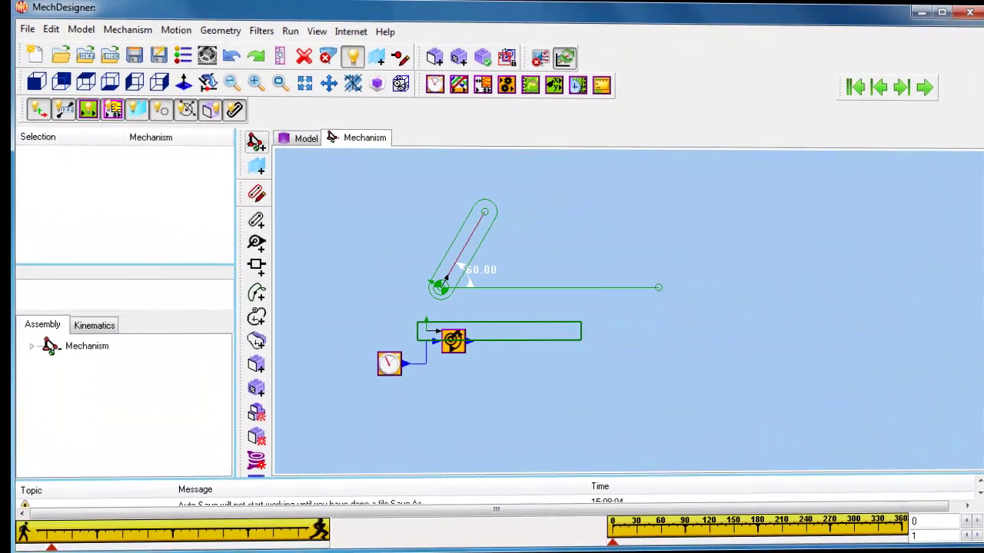
Add two long links, one rightward from the crank's tip and one diagonal further right
{"action": "left_click", "coordinate": [241, 220]}
{"action": "left_click", "coordinate": [241, 221]}
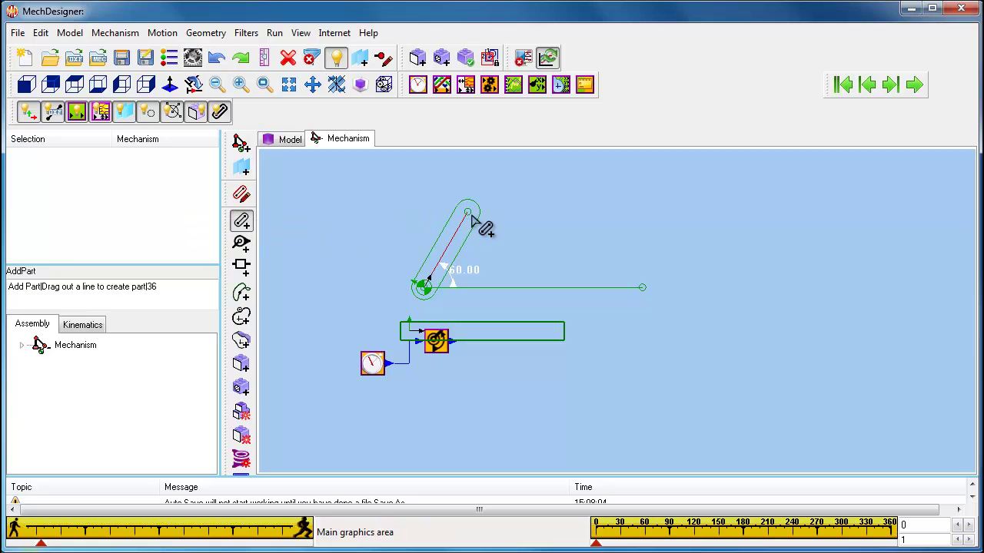
{"action": "left_click_drag", "start_coordinate": [482, 194], "coordinate": [828, 172]}
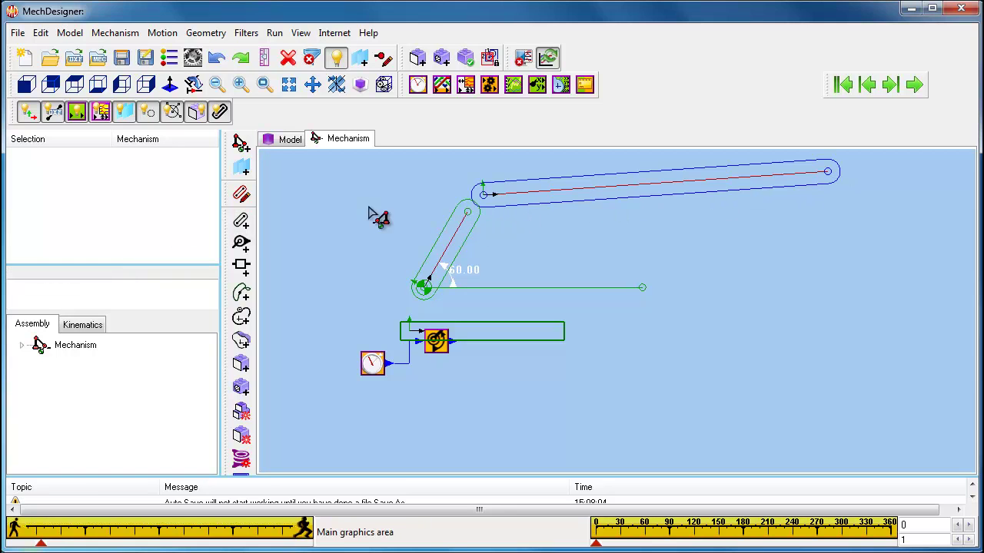
{"action": "left_click", "coordinate": [242, 221]}
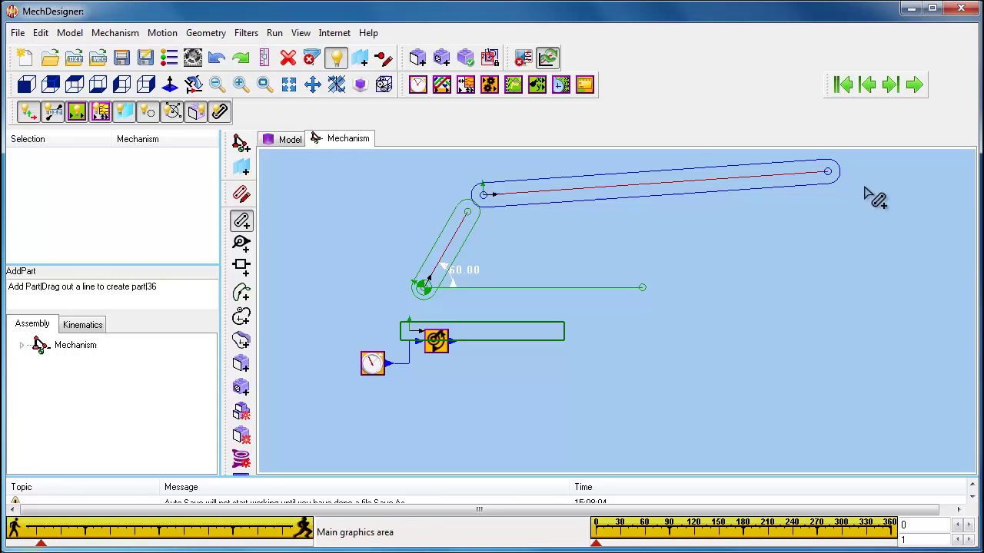
{"action": "left_click_drag", "start_coordinate": [825, 204], "coordinate": [636, 310]}
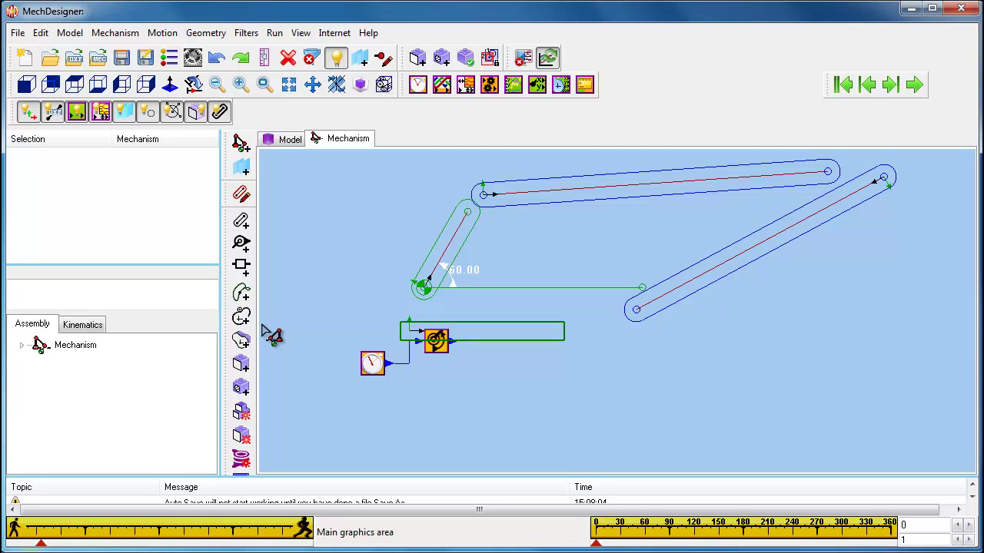
Pin the diagonal link to the ground end, the upper link to the diagonal, and the crank to the upper link
{"action": "left_click", "coordinate": [242, 243]}
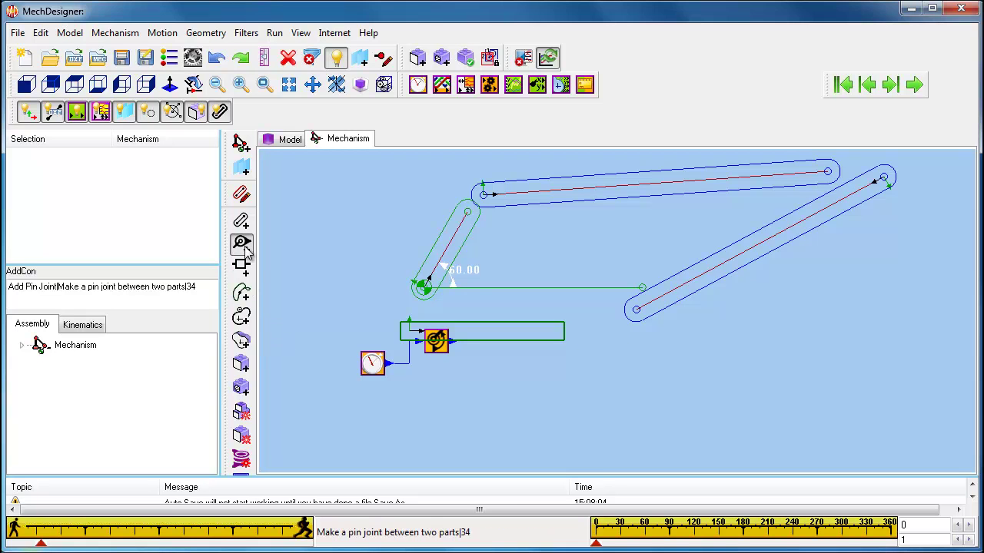
{"action": "left_click", "coordinate": [636, 312]}
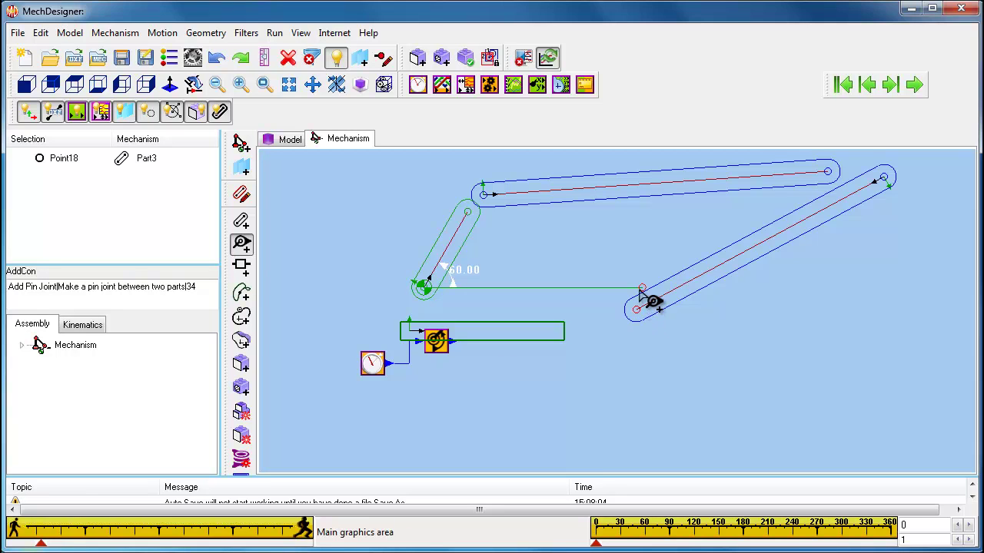
{"action": "left_click", "coordinate": [642, 288]}
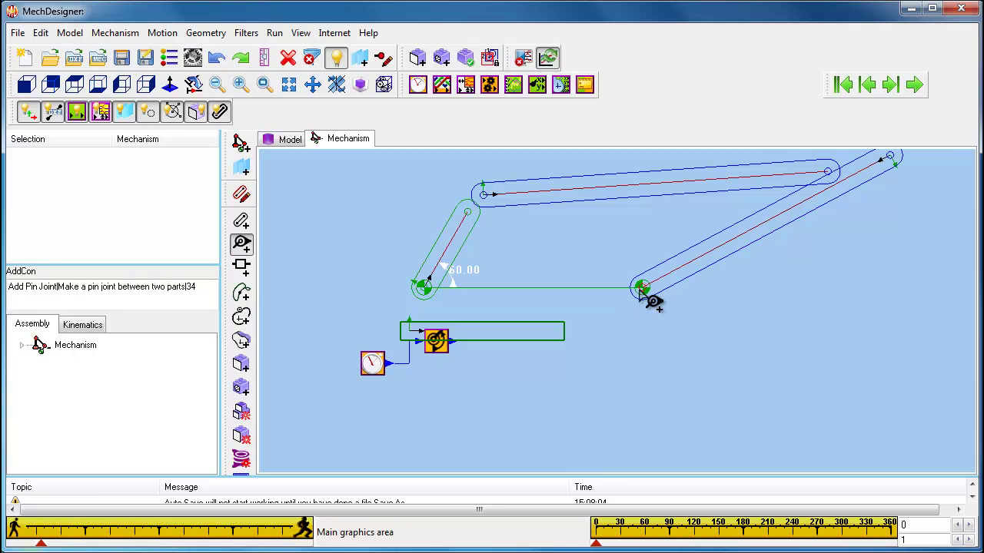
{"action": "left_click", "coordinate": [827, 170]}
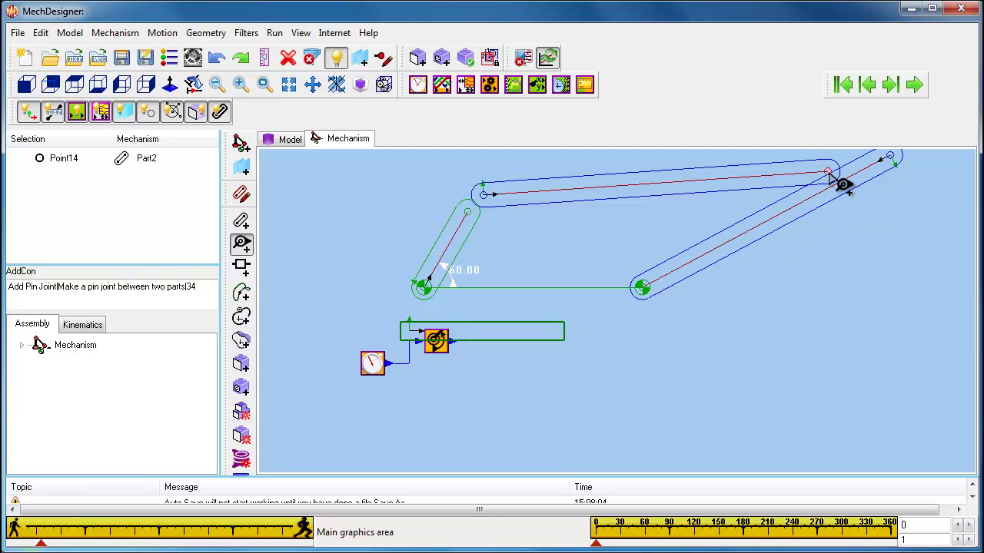
{"action": "left_click", "coordinate": [891, 159]}
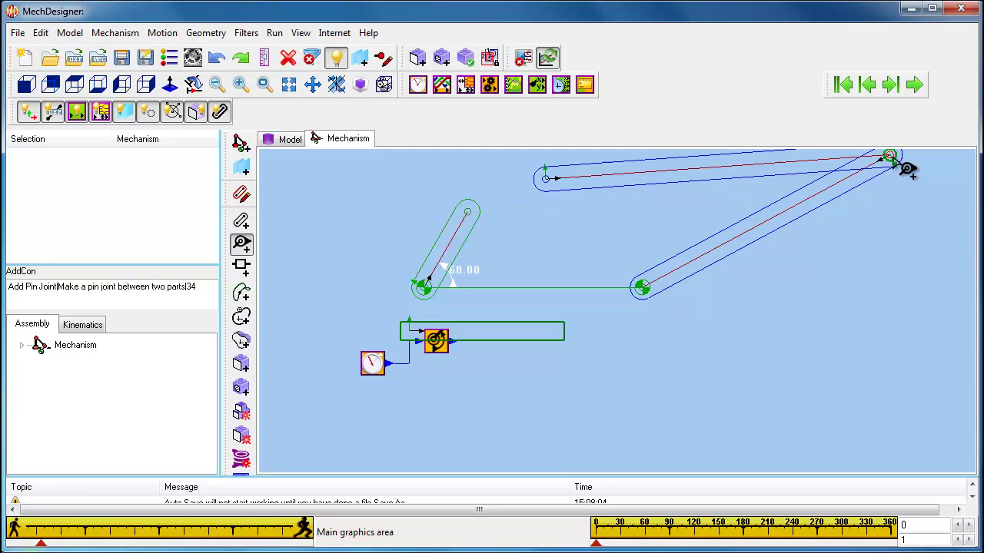
{"action": "left_click", "coordinate": [470, 215]}
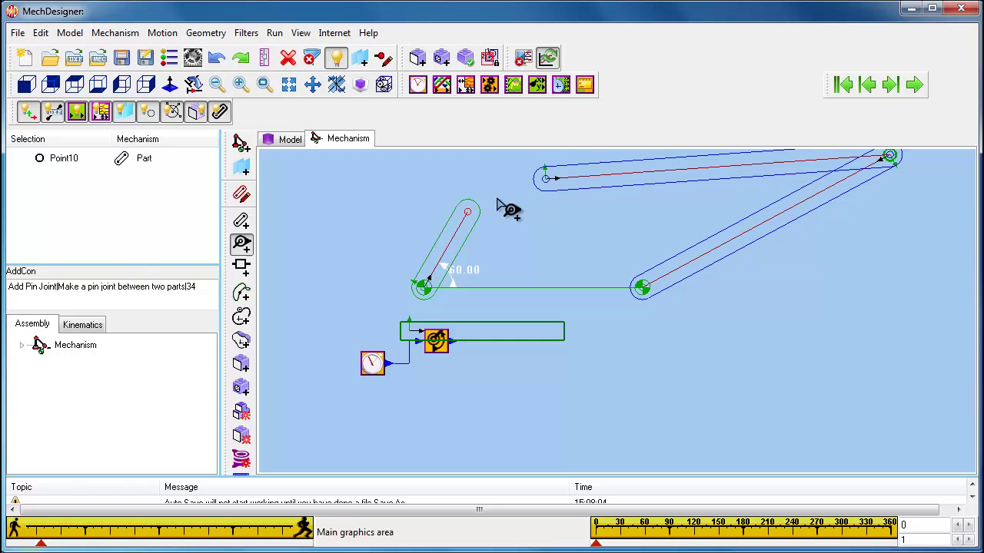
{"action": "left_click", "coordinate": [544, 180]}
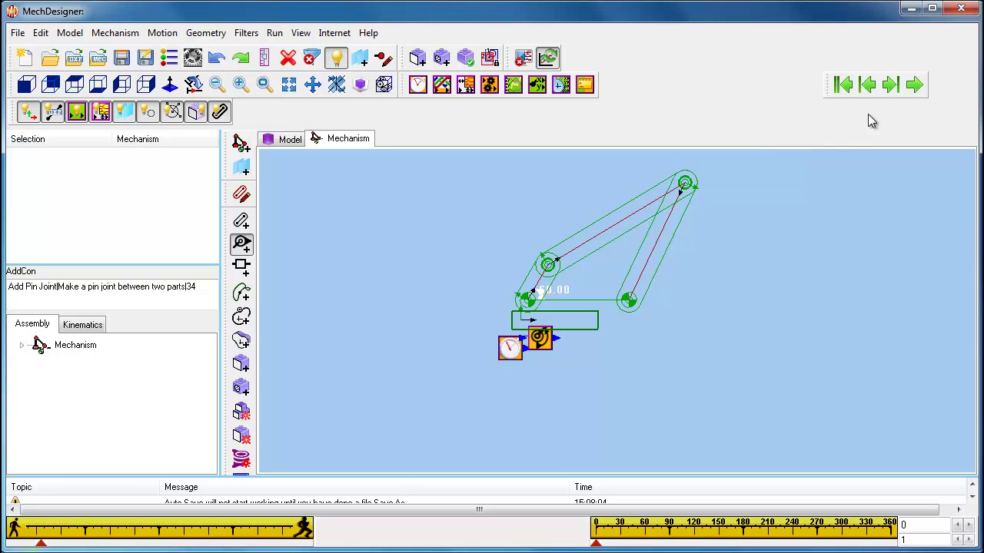
Start the four-bar linkage cycling continuously with the Cycle button
{"action": "left_click", "coordinate": [914, 86]}
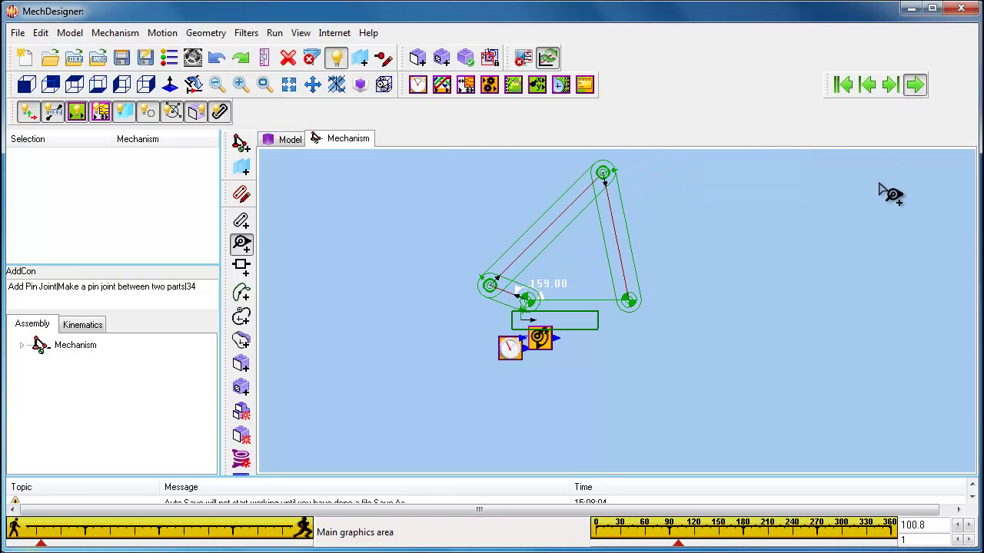